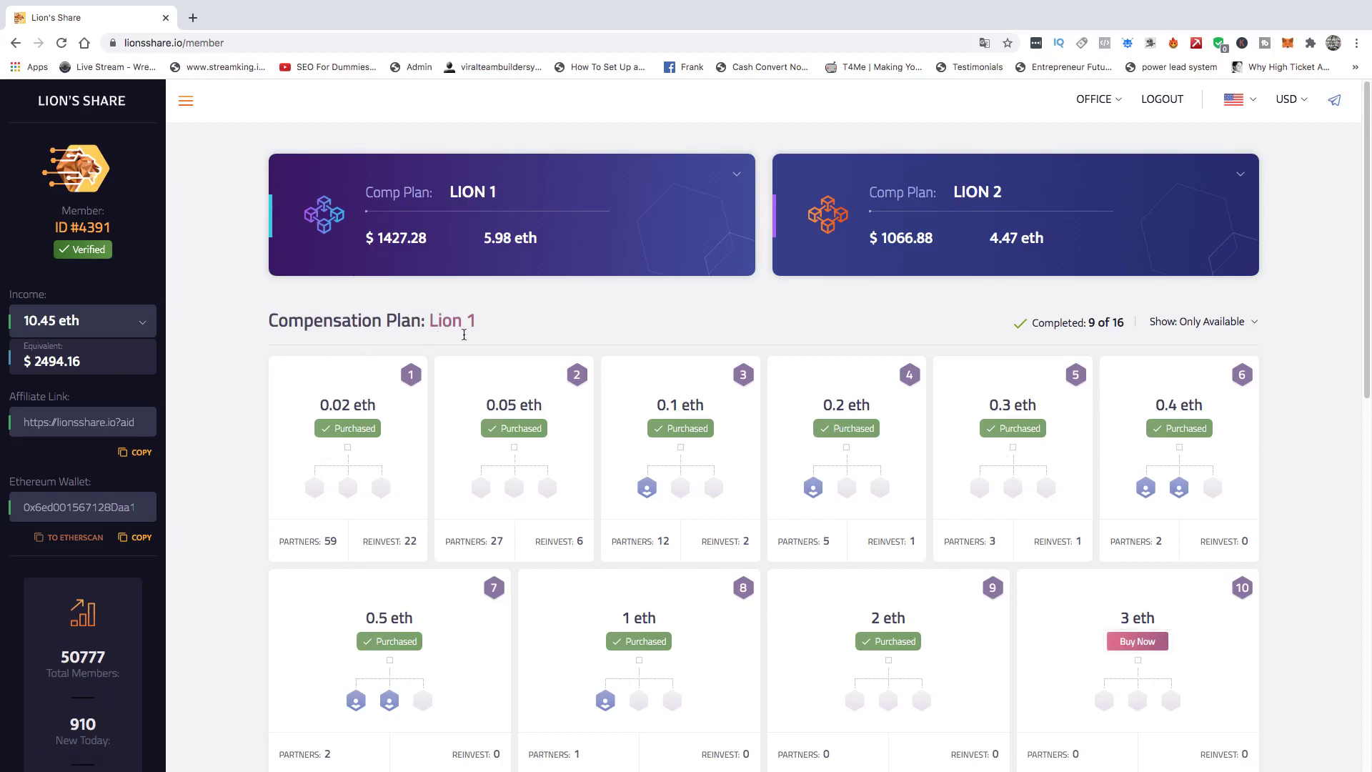
scroll(448, 557, "down", 10)
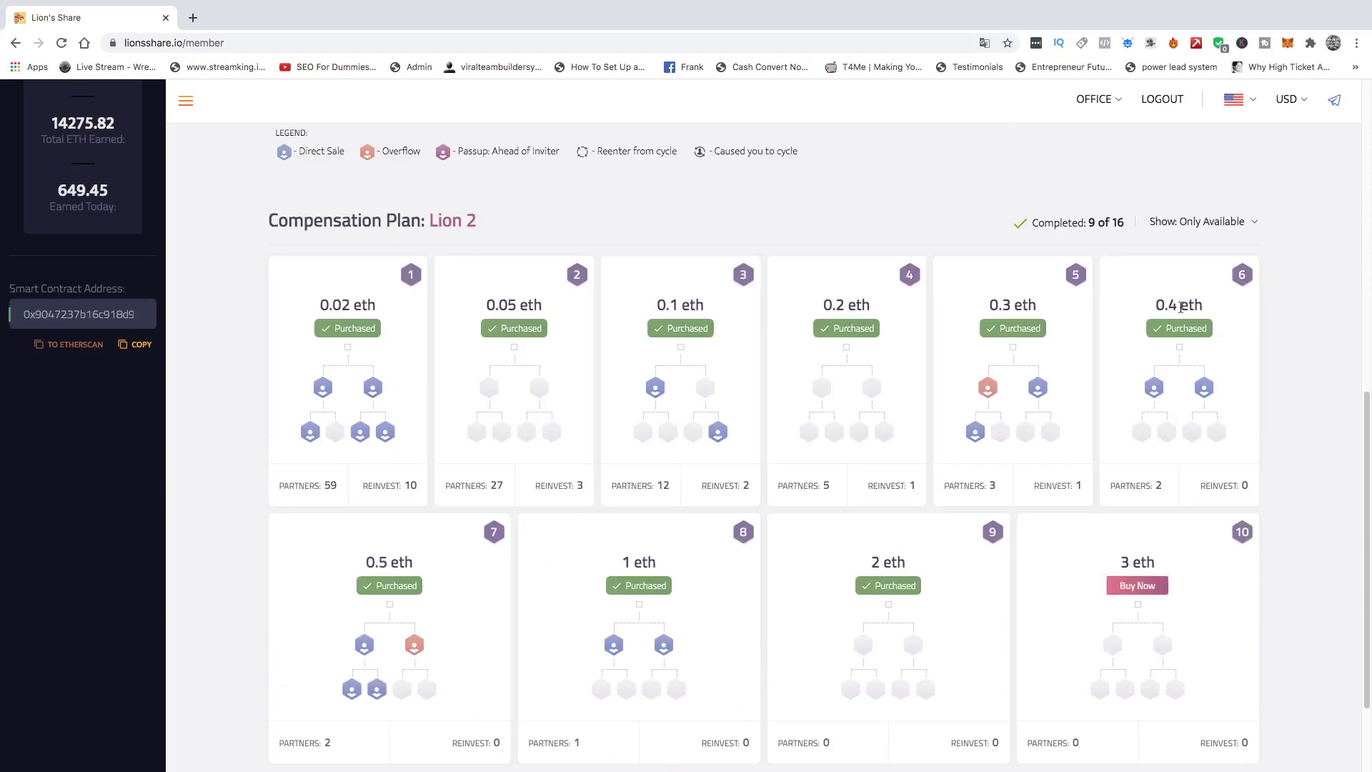
scroll(1030, 364, "up", 10)
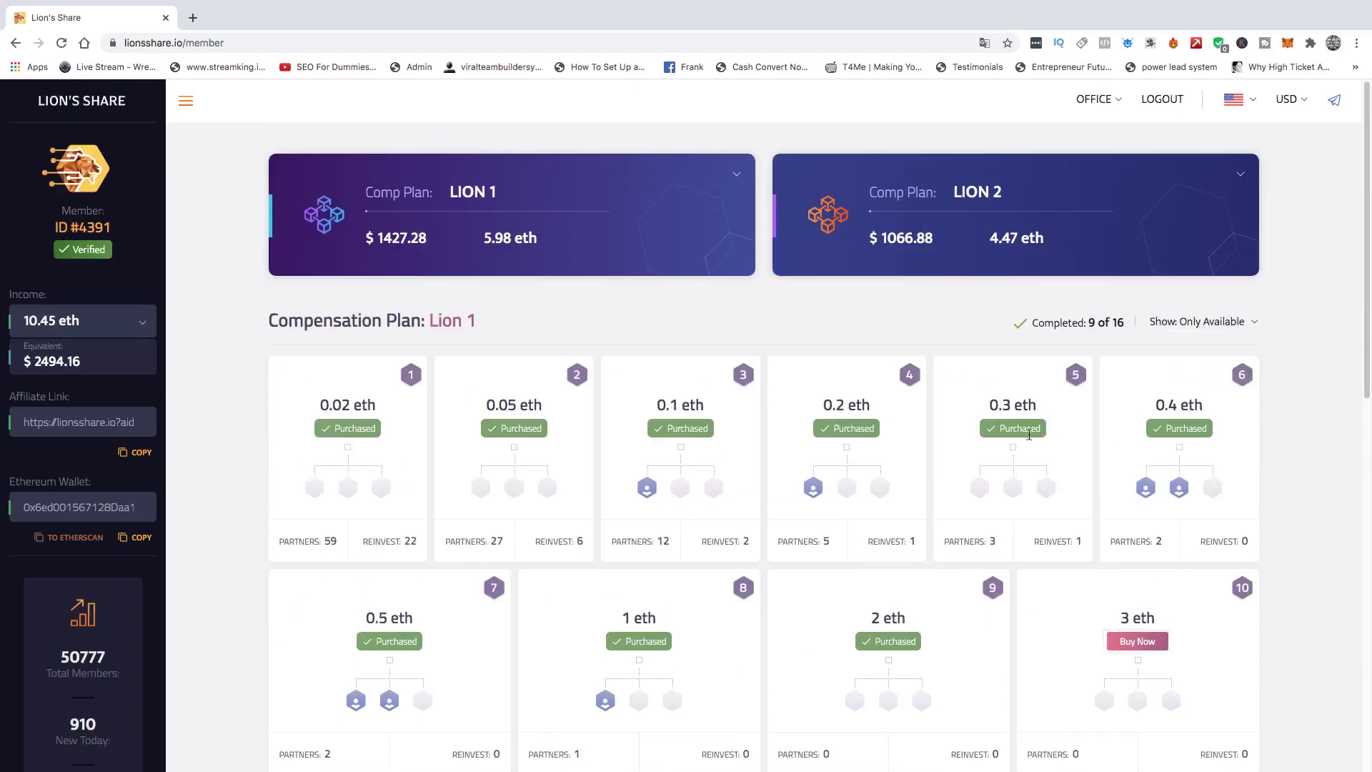
scroll(667, 717, "down", 10)
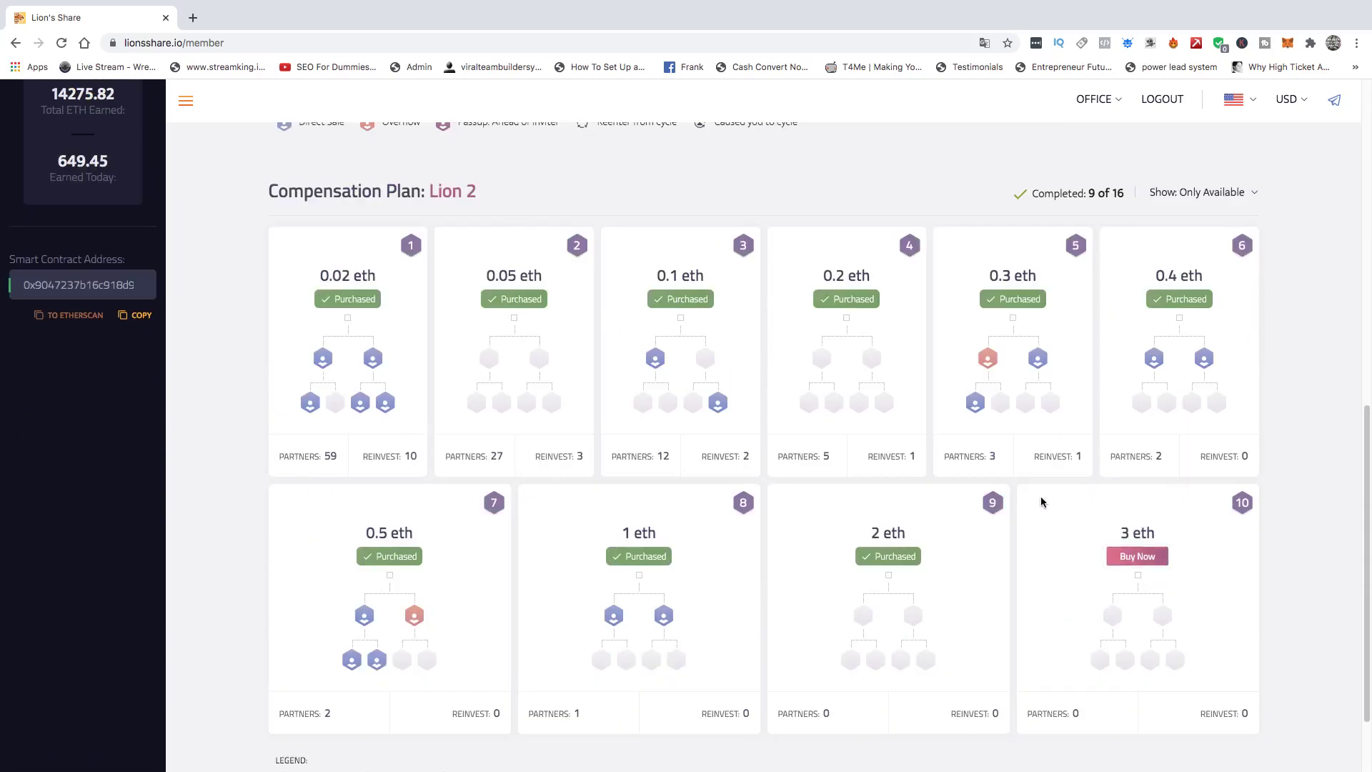
scroll(921, 579, "up", 10)
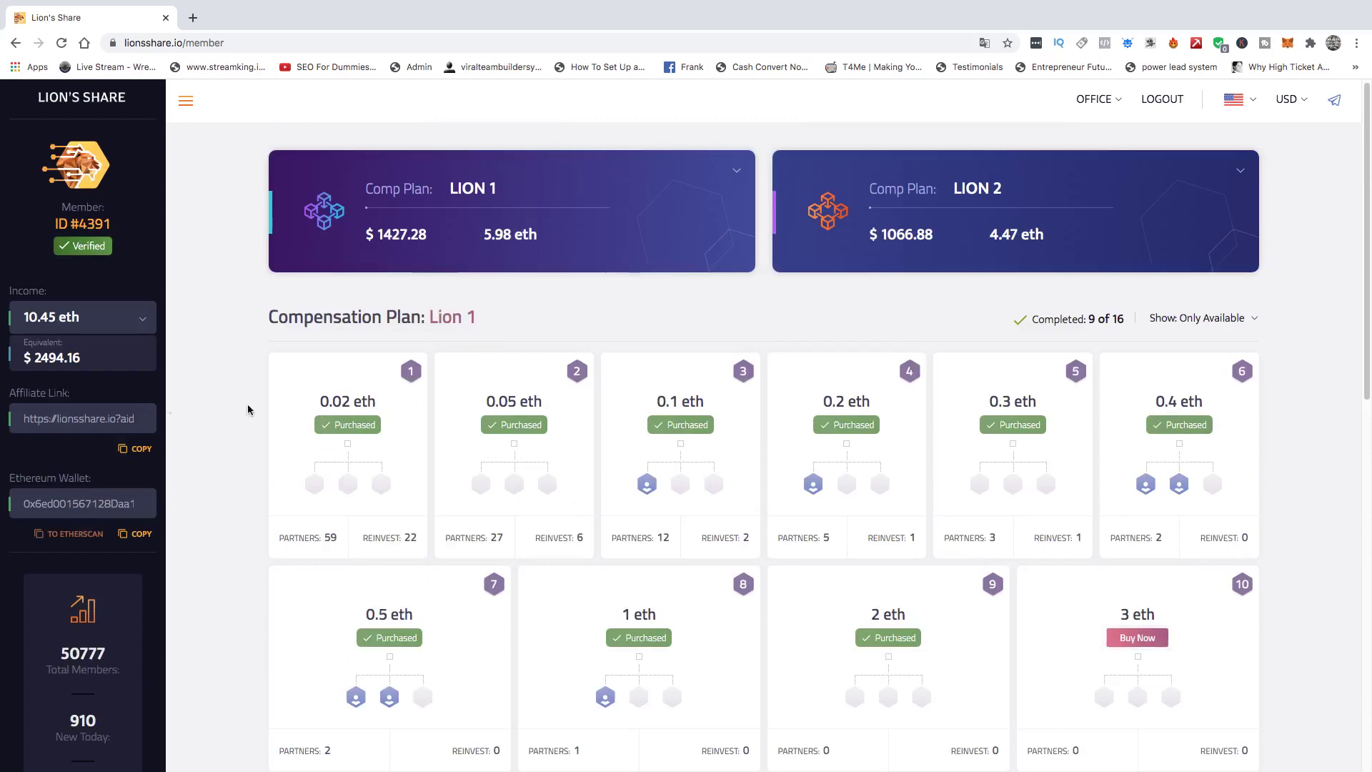
scroll(474, 420, "down", 5)
scroll(464, 429, "down", 5)
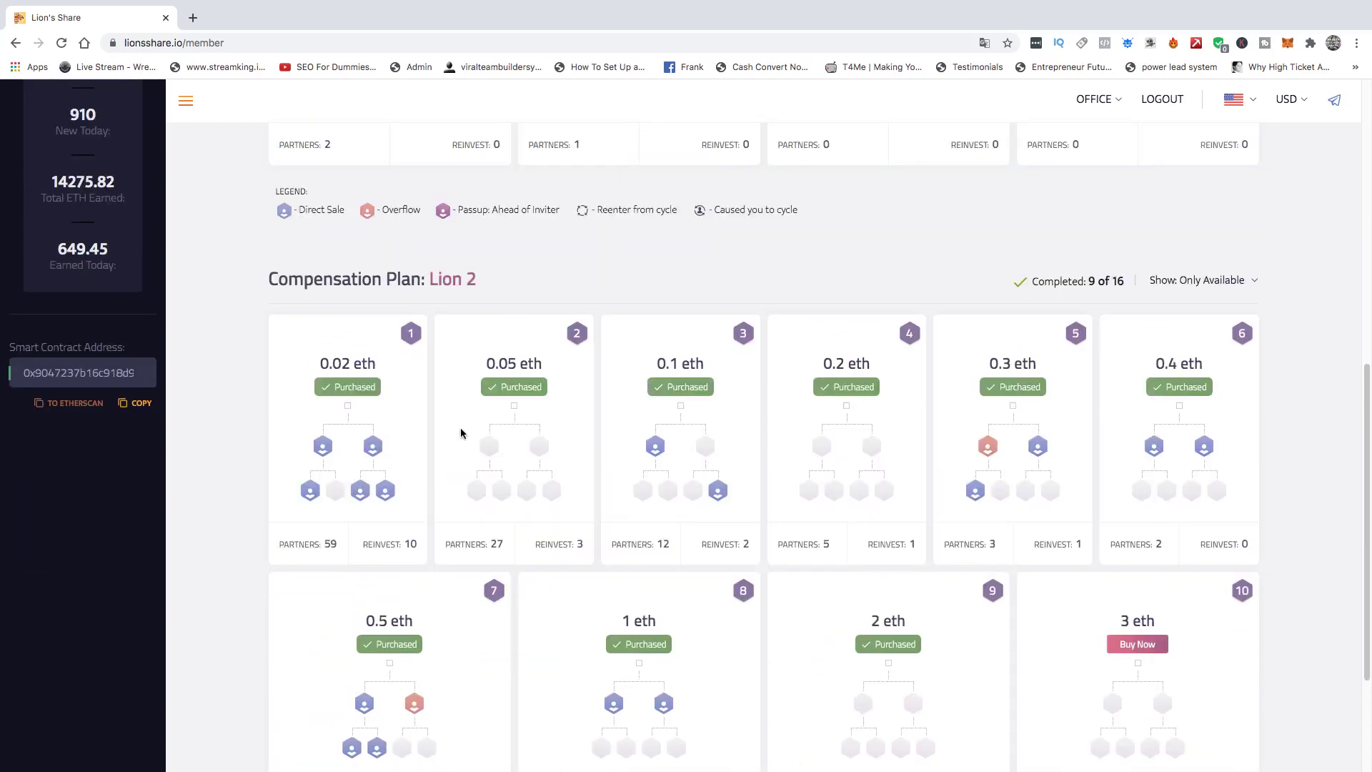
scroll(461, 432, "up", 10)
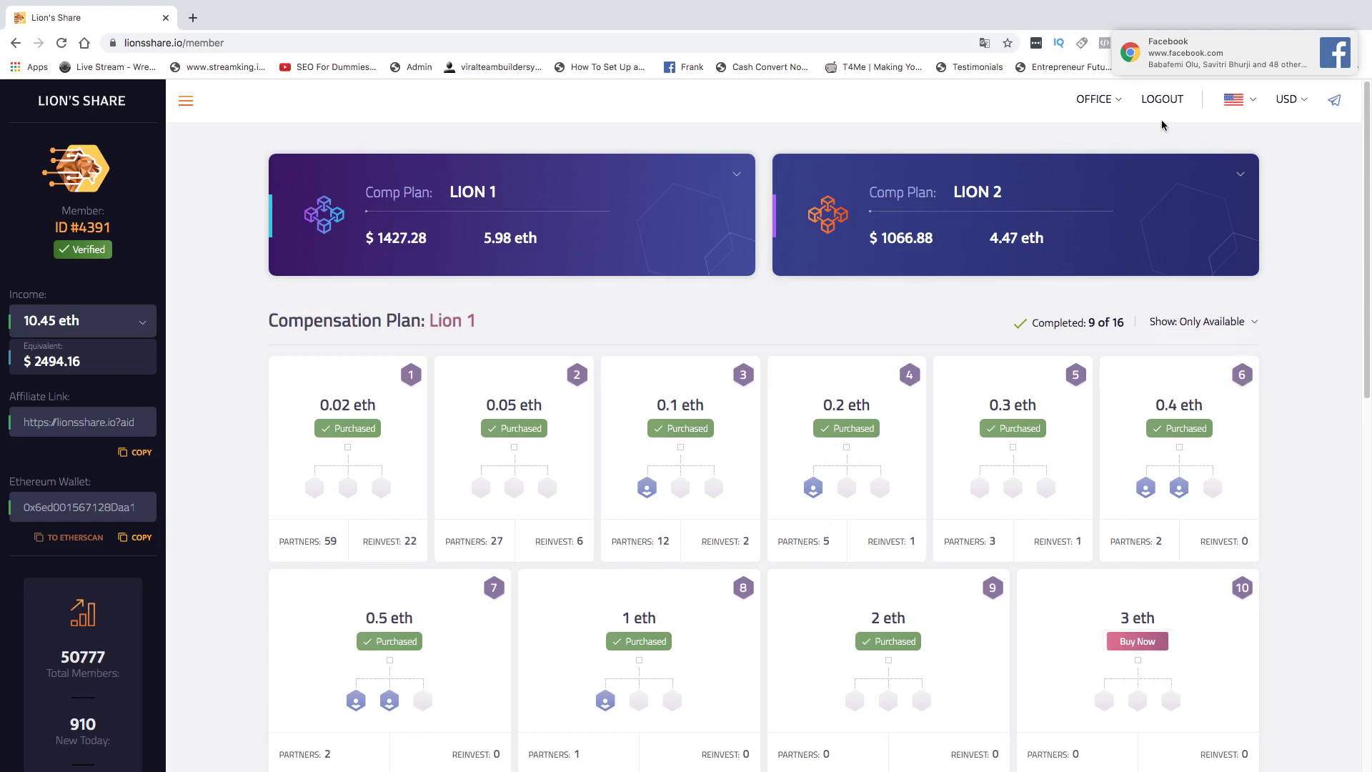
mouse_move(1234, 53)
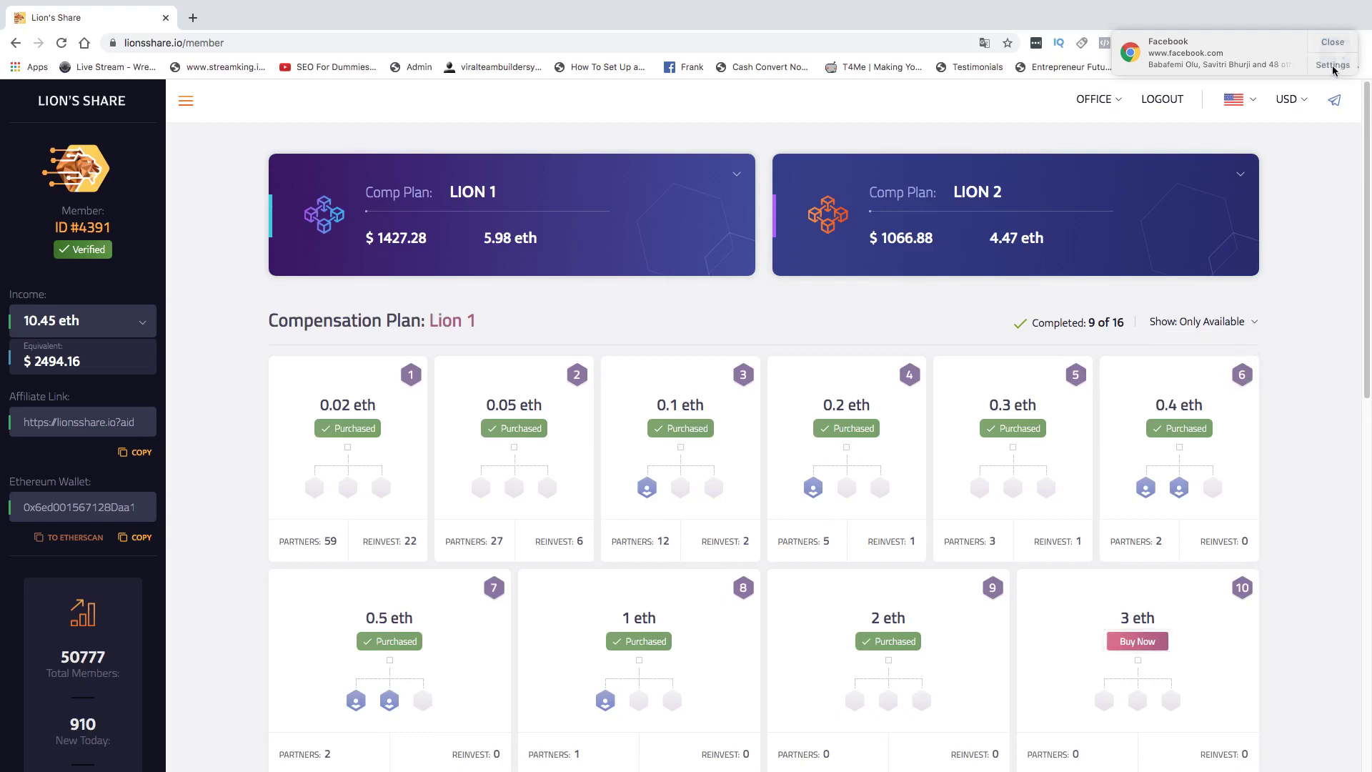
- Dismiss the Facebook notification on the Lion's Share dashboard
left_click(1335, 46)
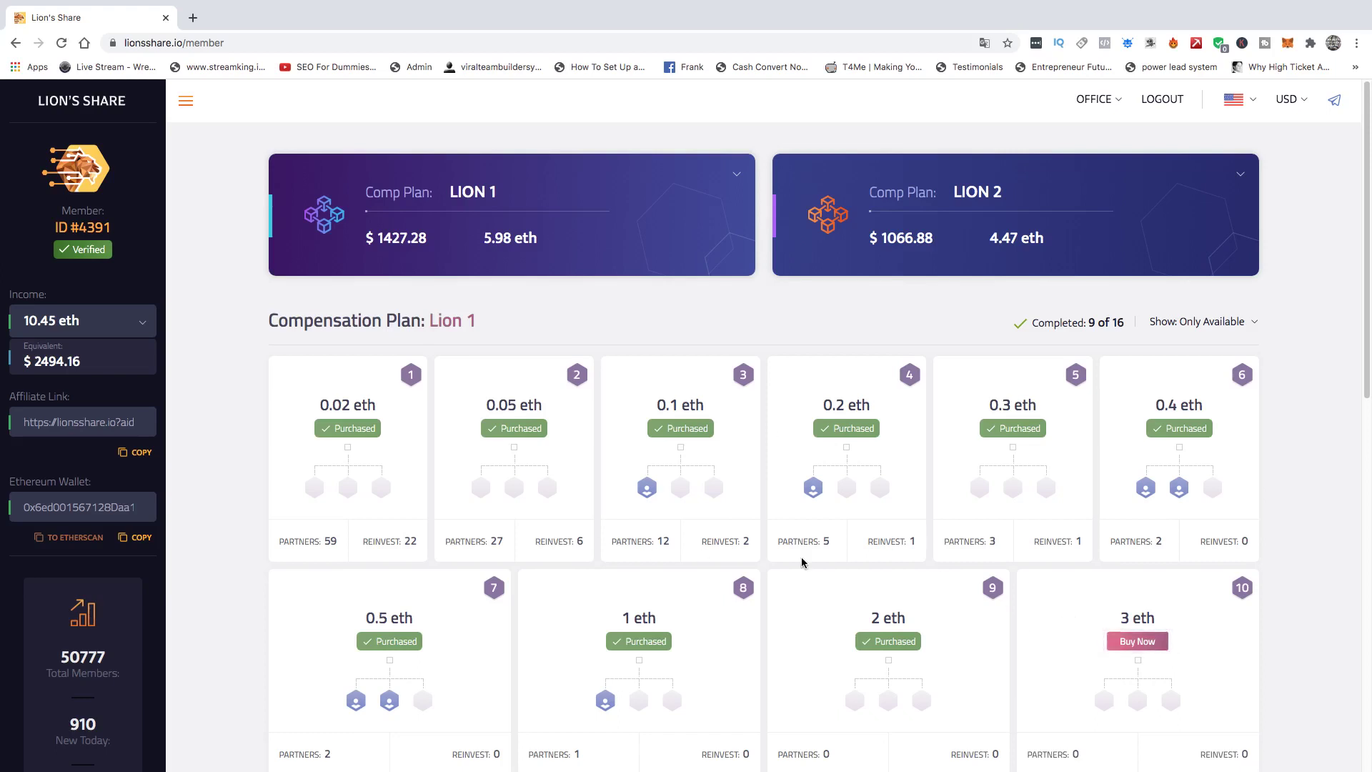
scroll(783, 485, "down", 1)
scroll(784, 485, "down", 2)
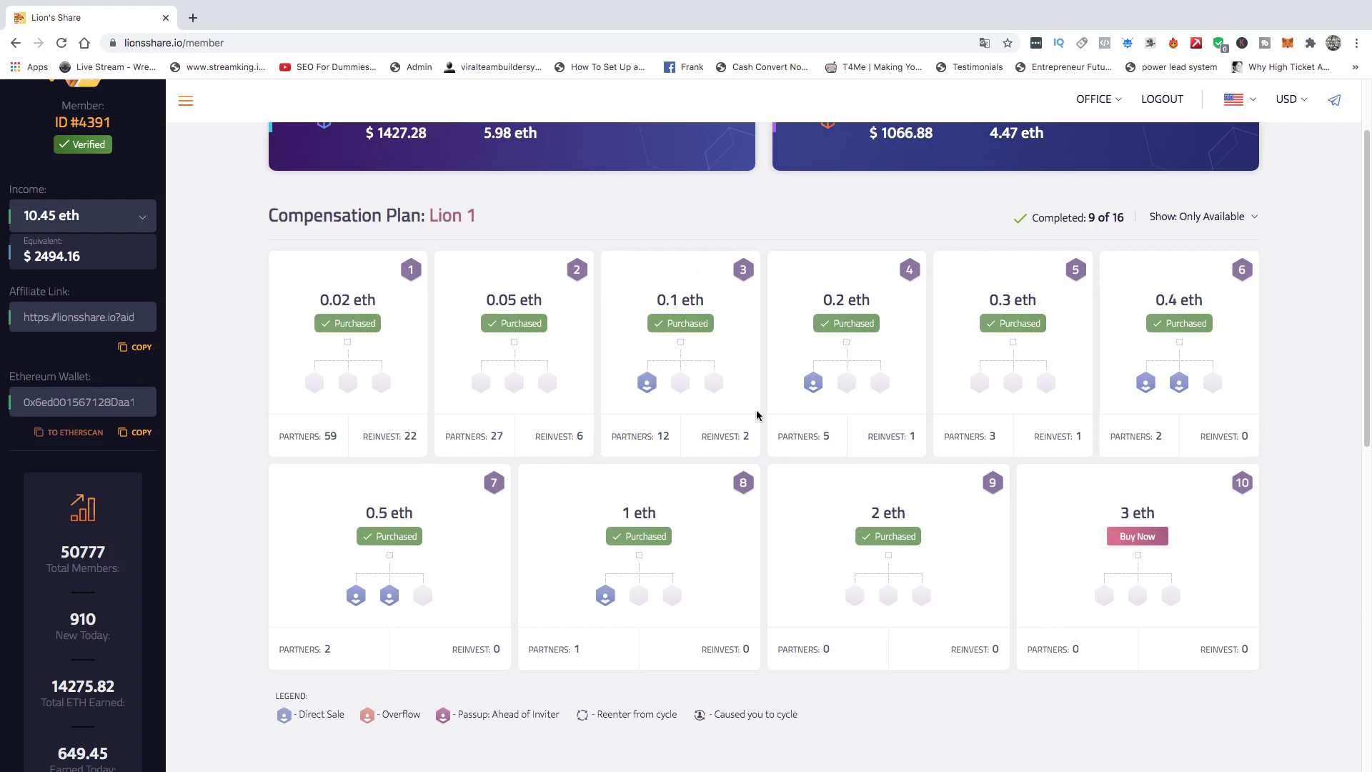
scroll(443, 430, "down", 3)
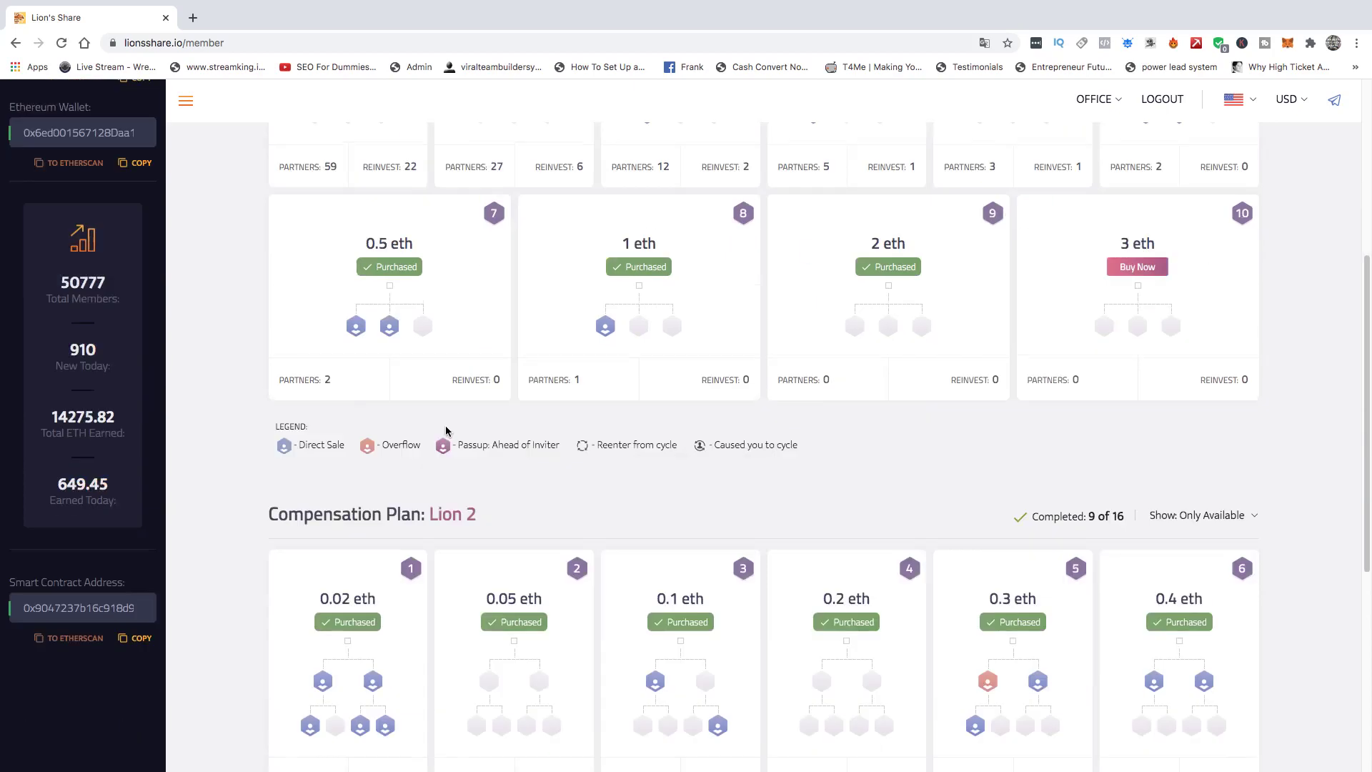
scroll(444, 437, "down", 2)
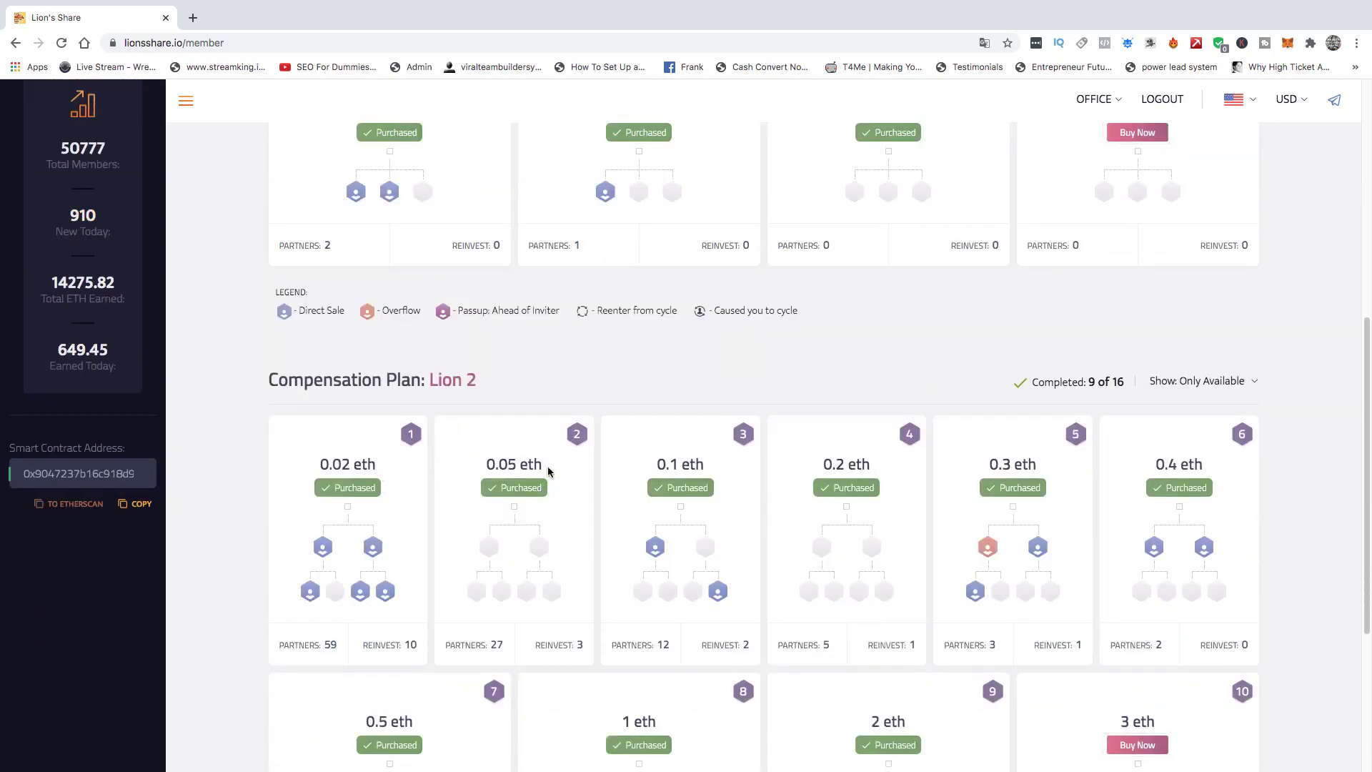
scroll(604, 468, "up", 5)
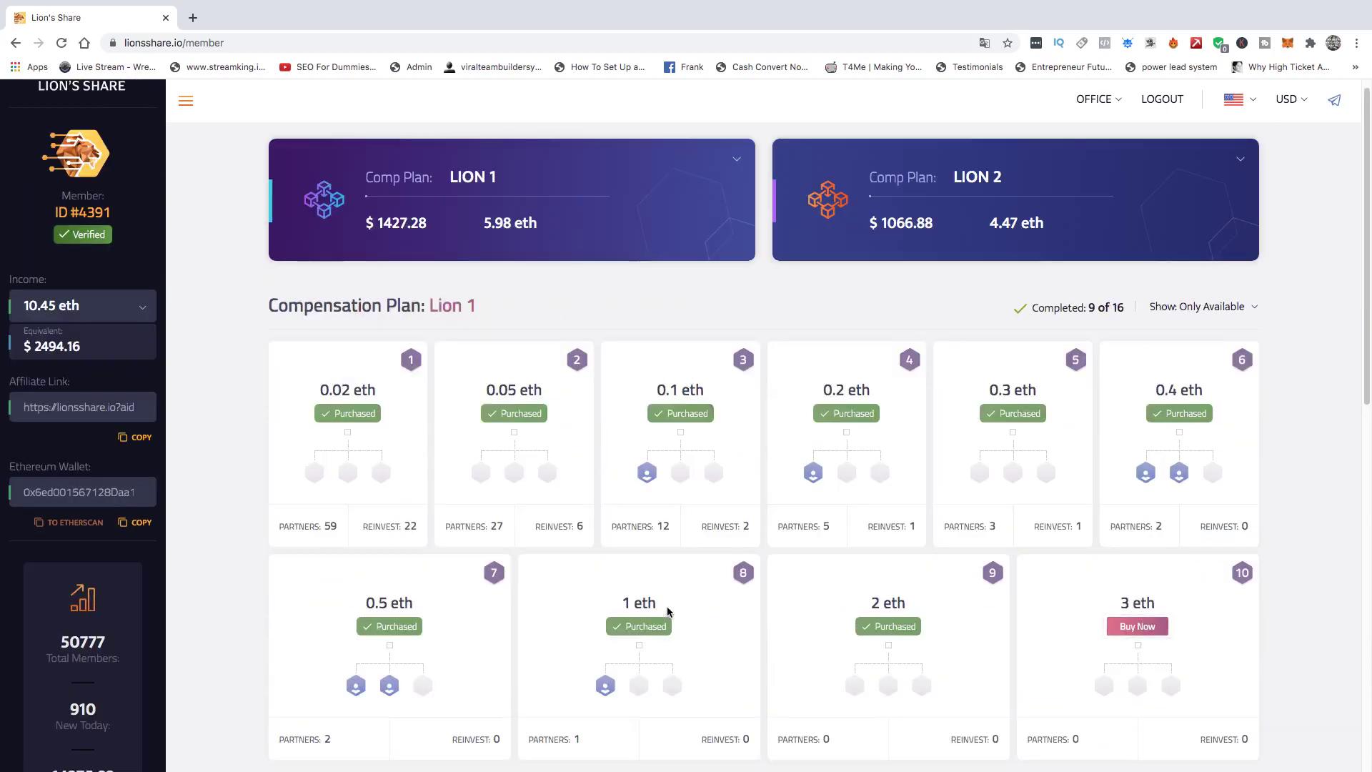
scroll(686, 482, "down", 3)
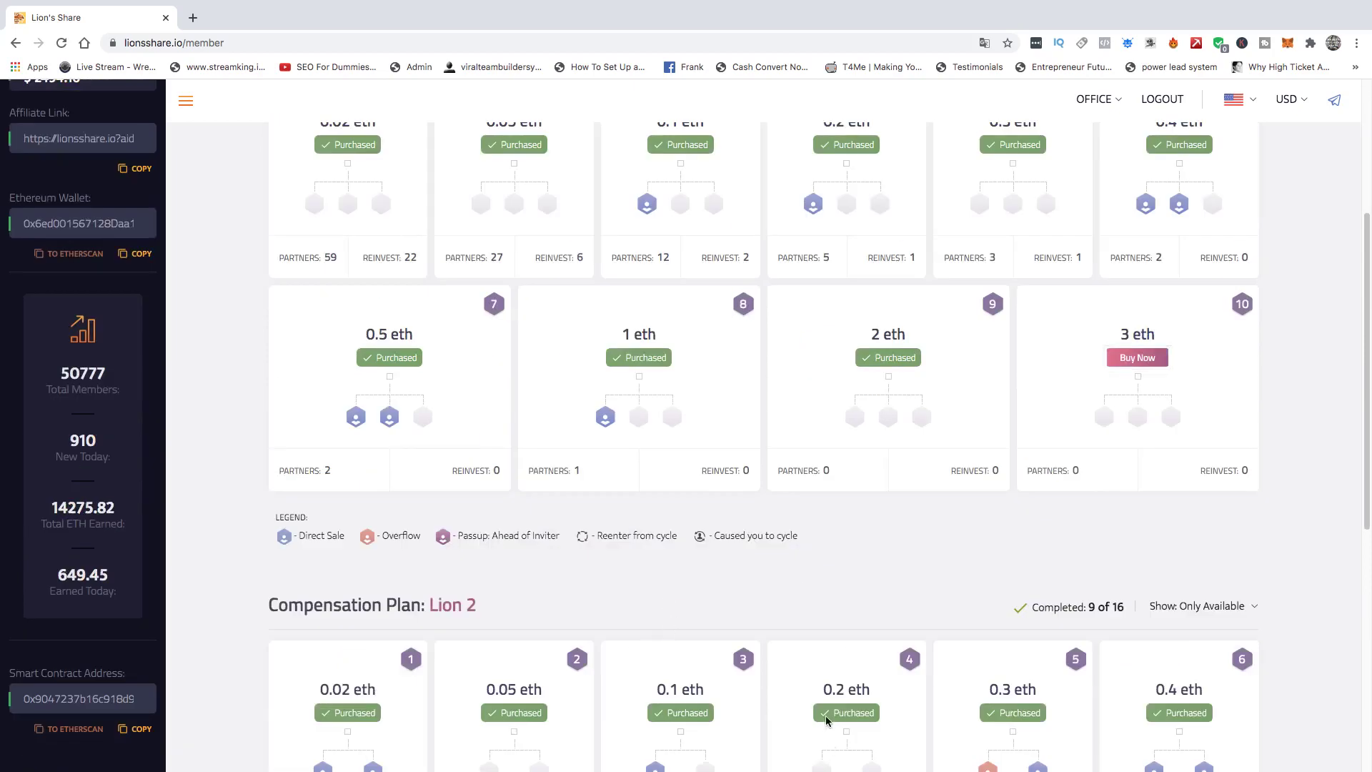
scroll(828, 718, "down", 3)
scroll(879, 537, "up", 5)
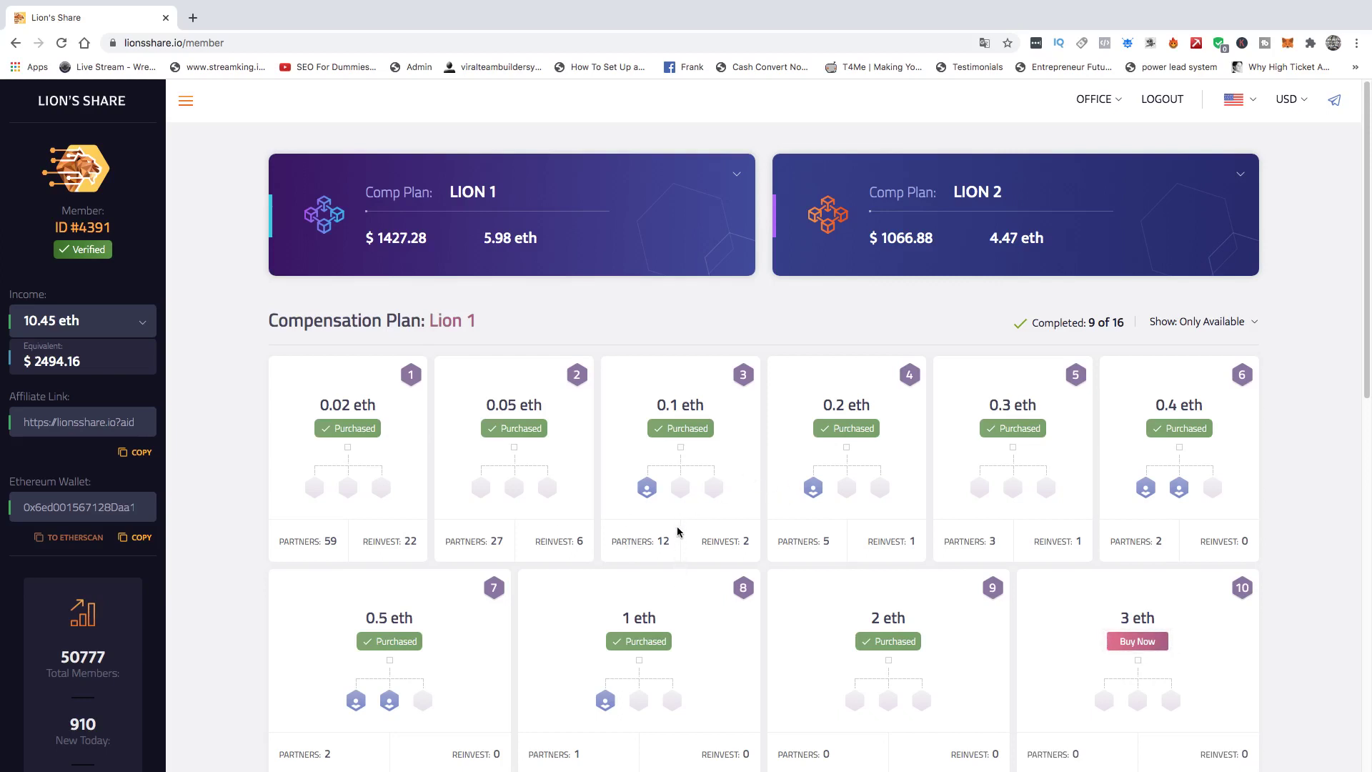
scroll(678, 528, "down", 2)
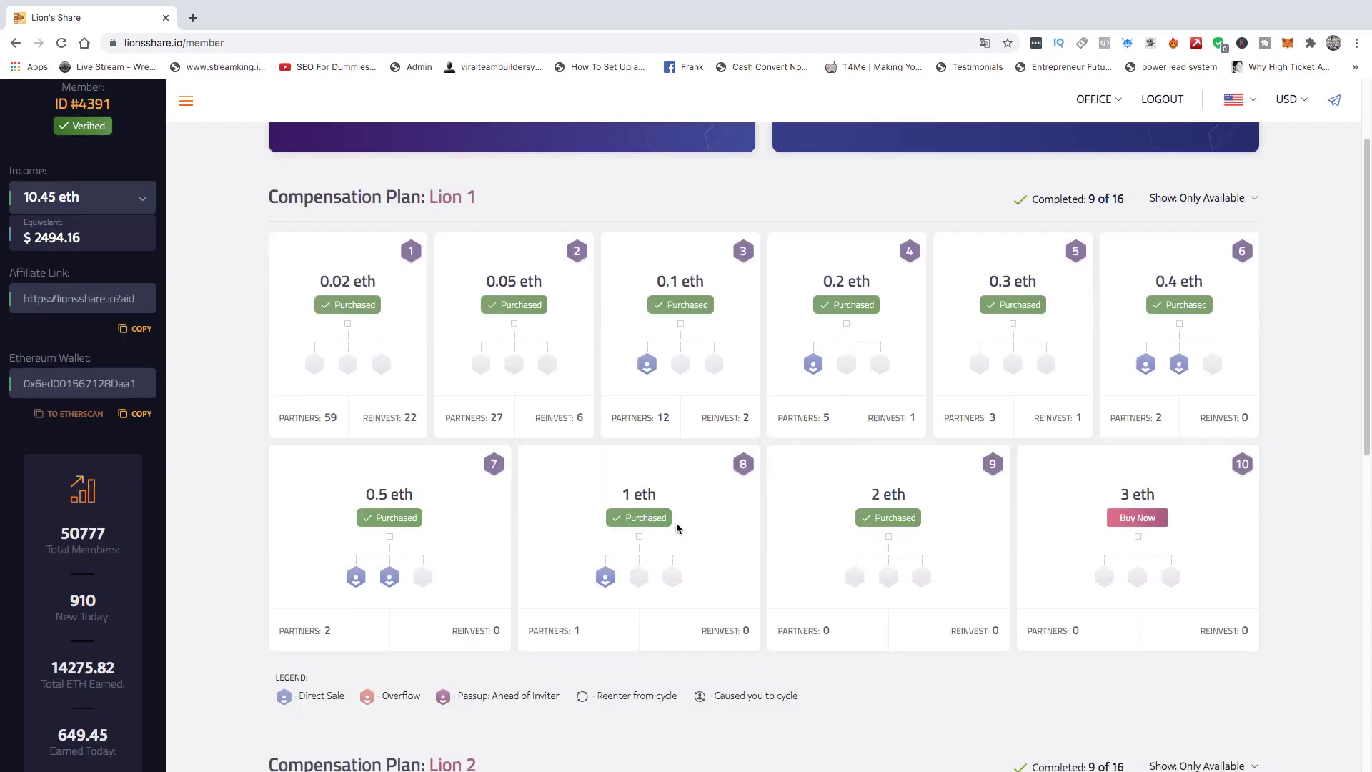
scroll(678, 528, "up", 2)
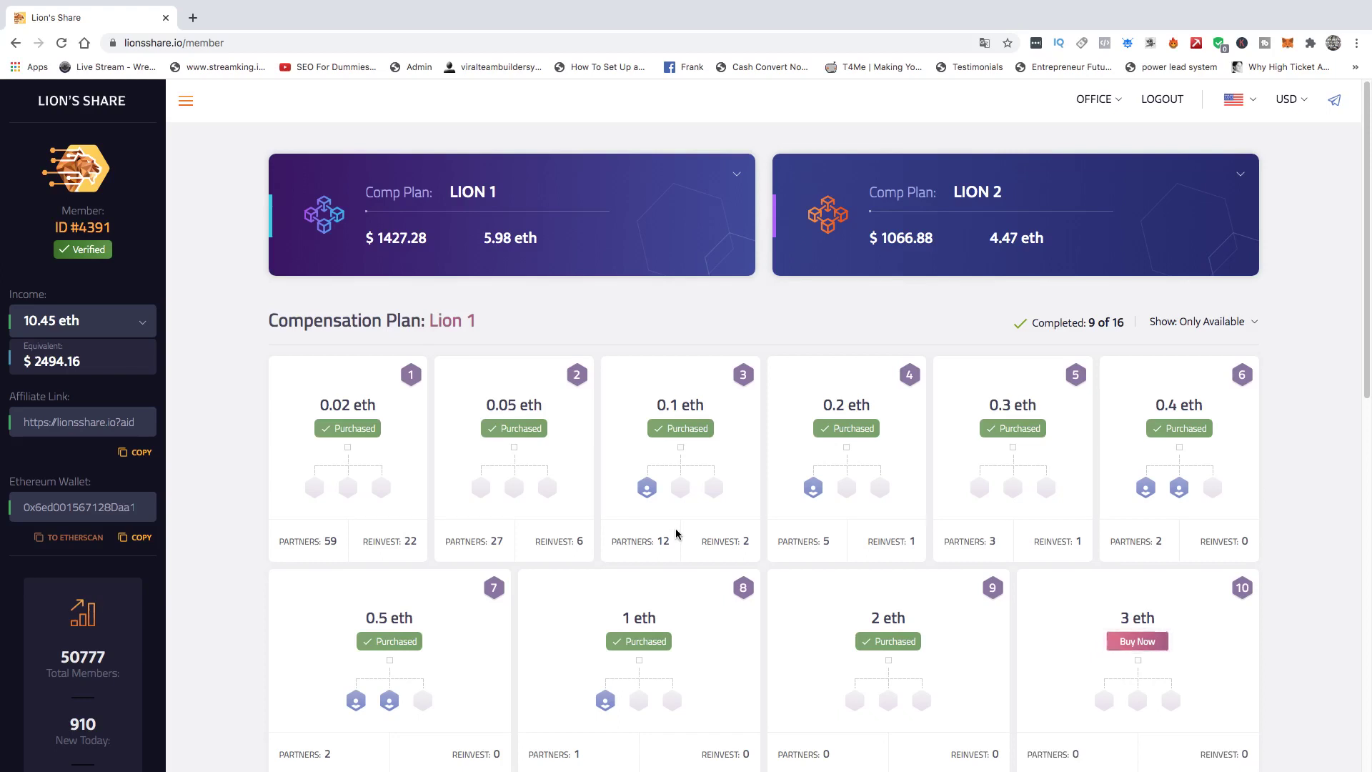
scroll(676, 533, "down", 1)
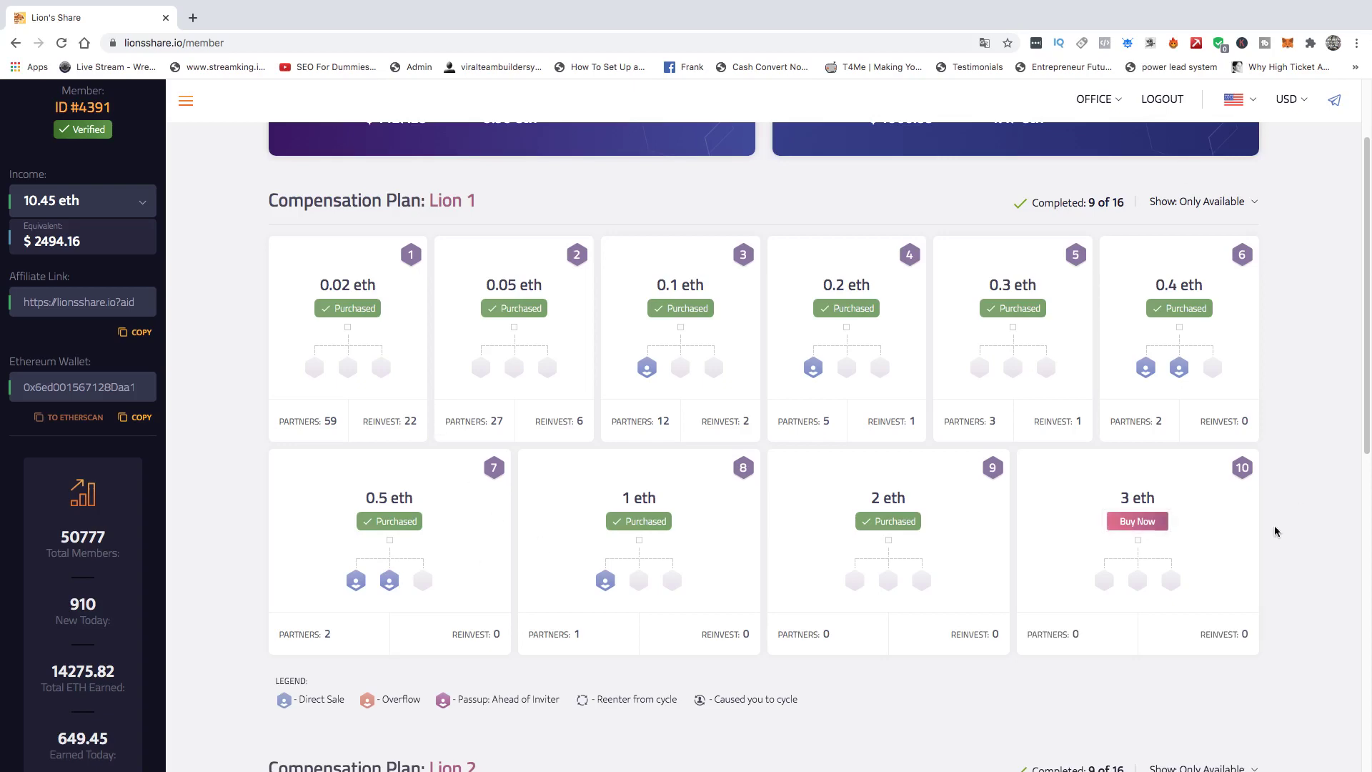
scroll(368, 374, "down", 5)
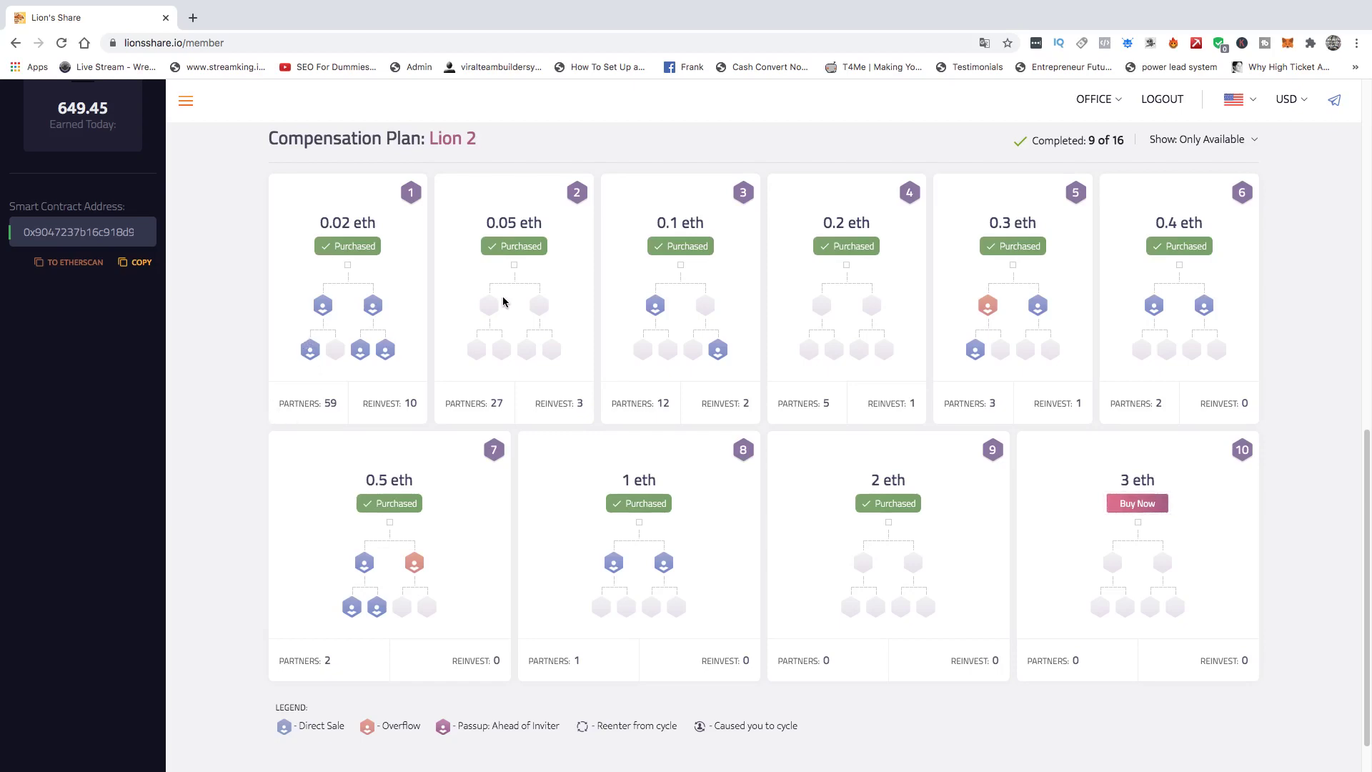
scroll(515, 258, "up", 5)
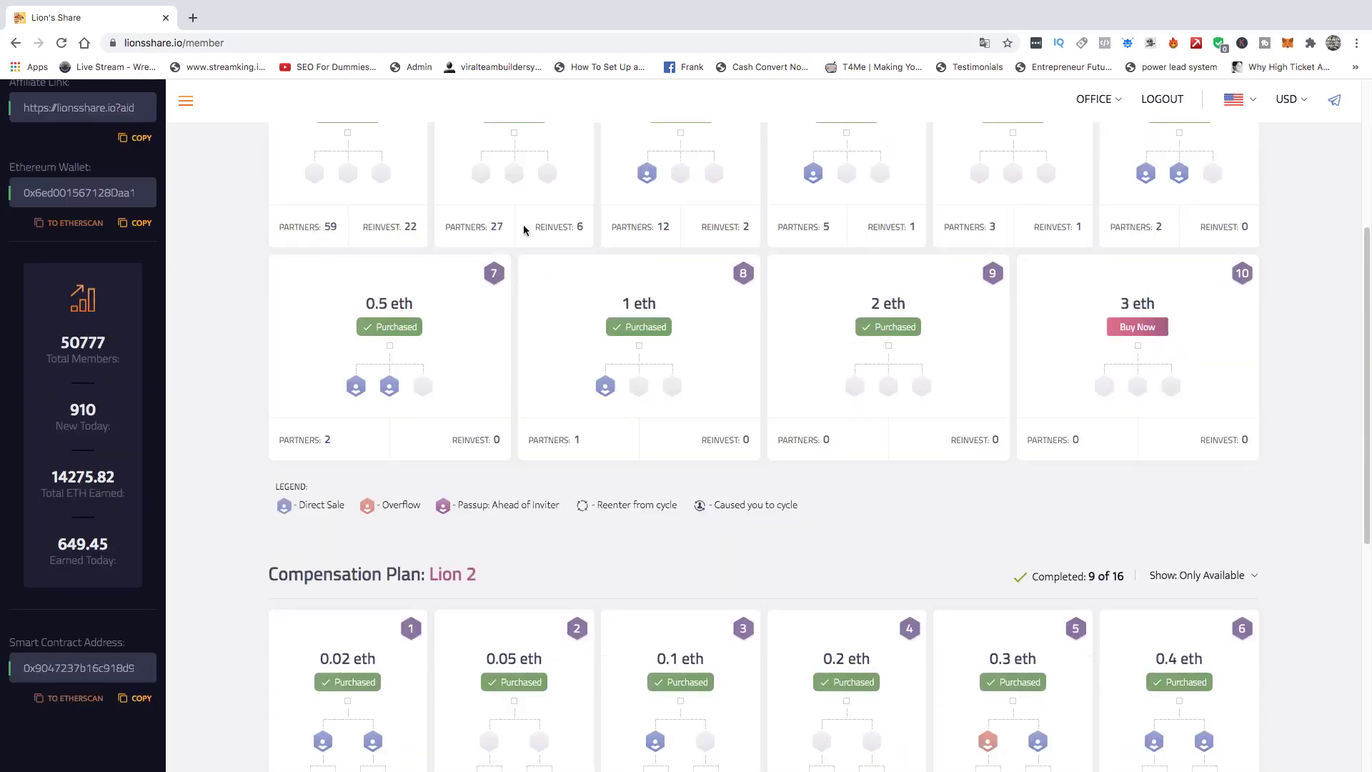
scroll(460, 221, "up", 5)
scroll(403, 327, "down", 1)
scroll(402, 326, "down", 4)
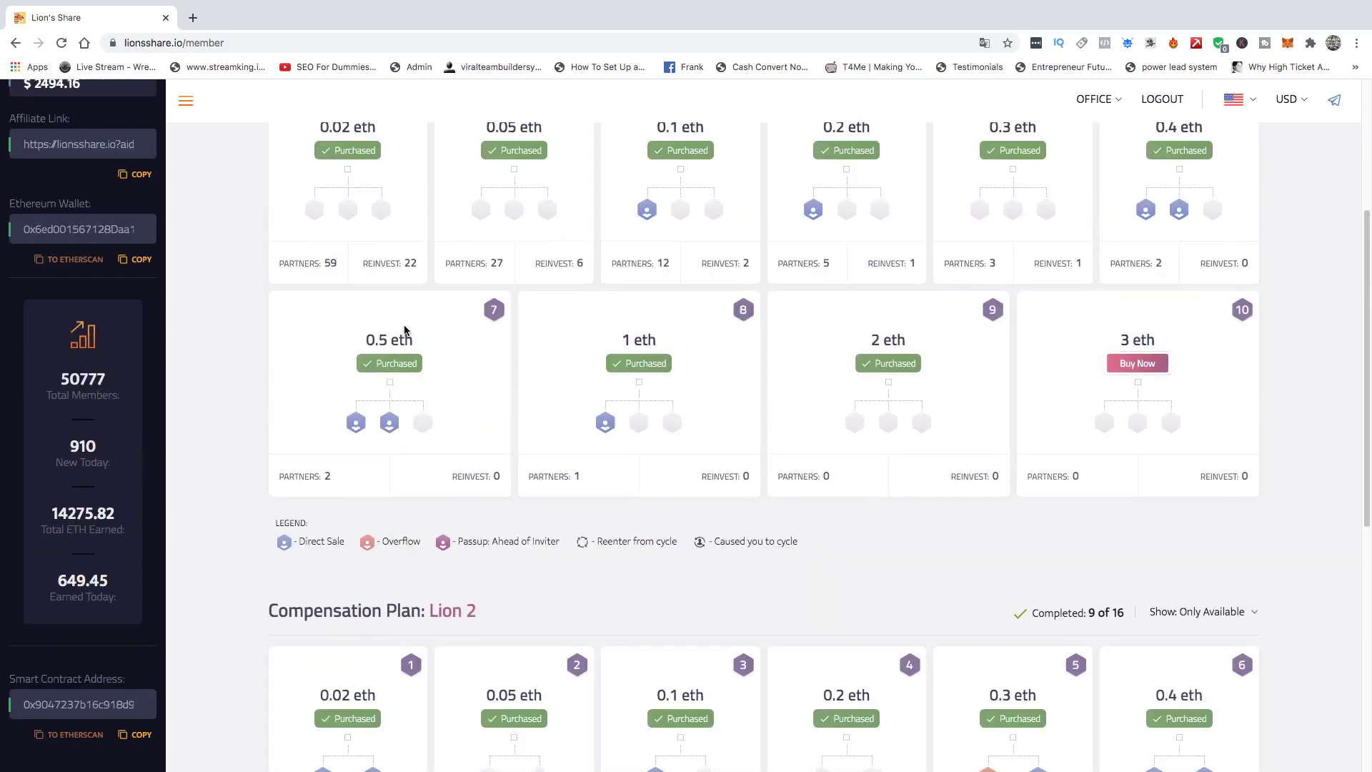
scroll(402, 327, "up", 2)
scroll(402, 326, "up", 1)
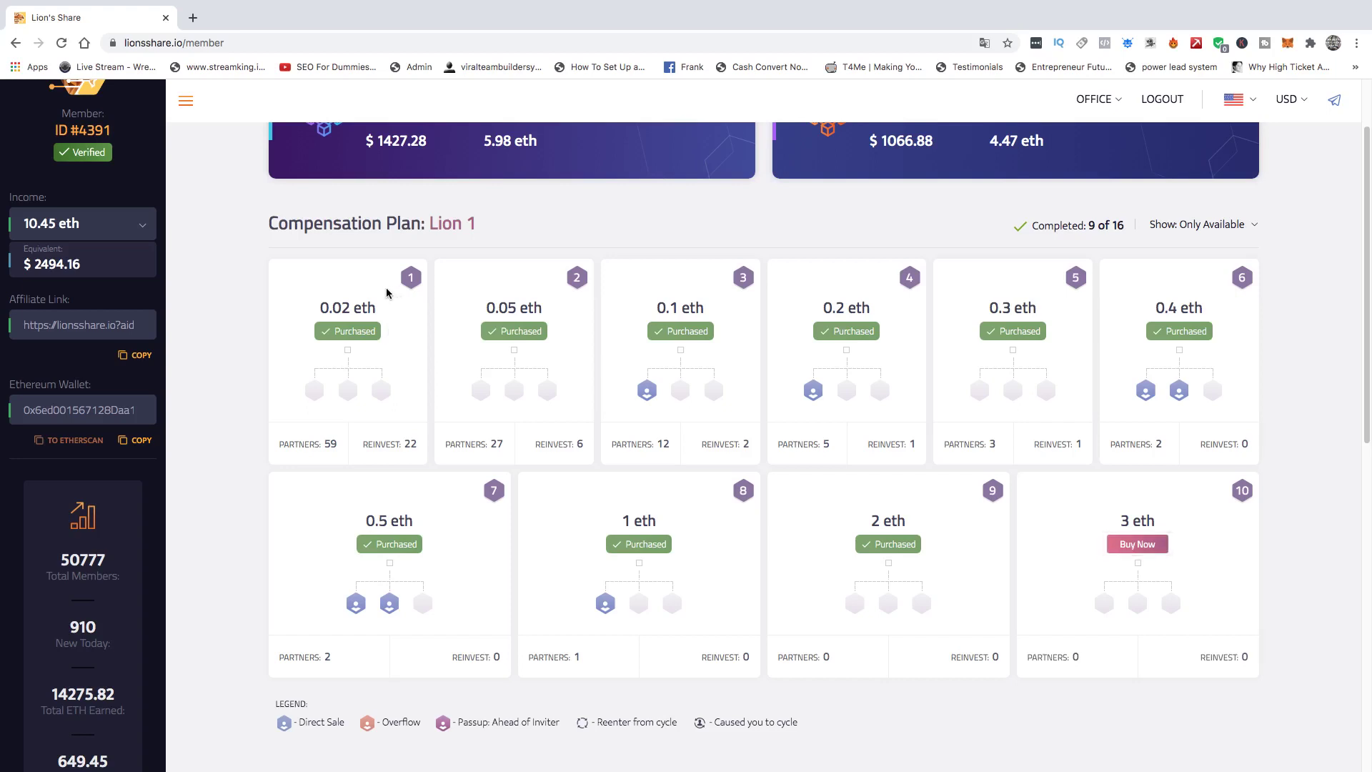
scroll(385, 293, "down", 5)
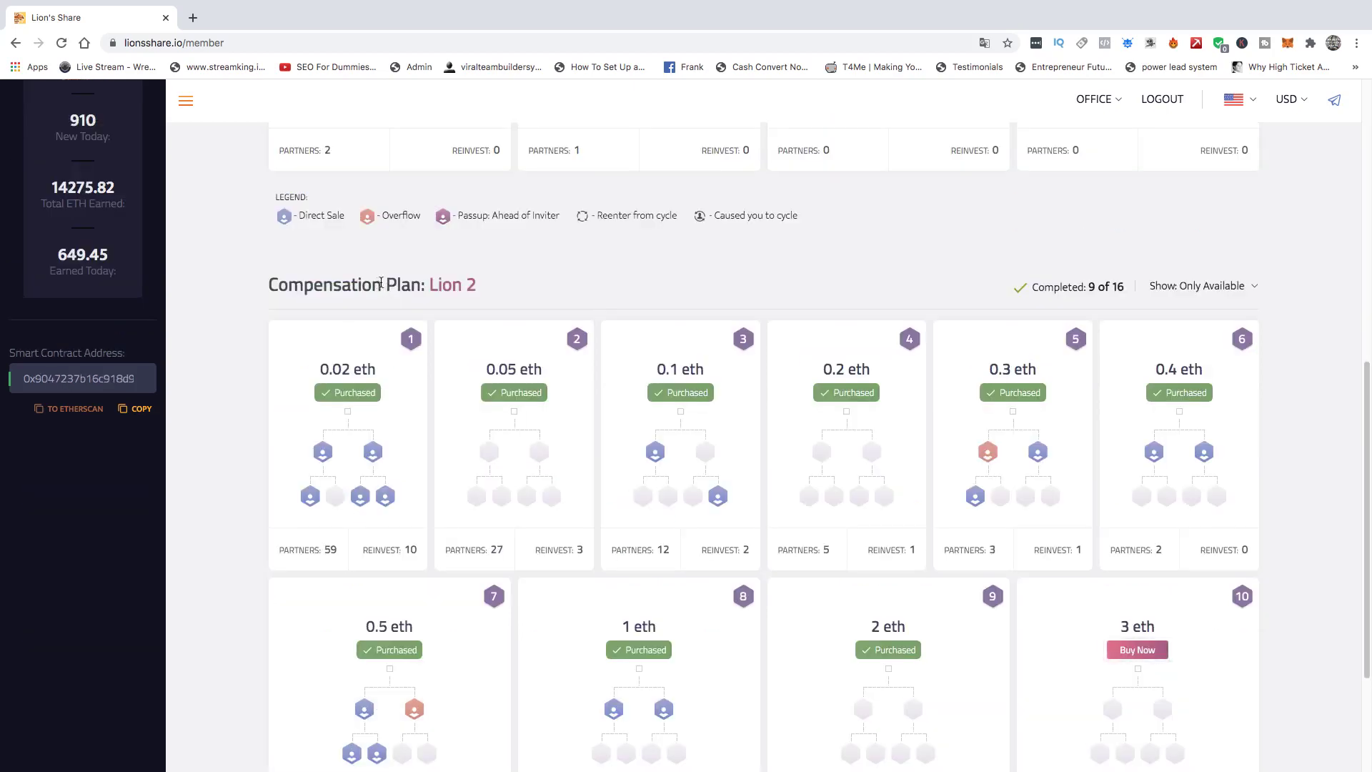
scroll(378, 285, "down", 1)
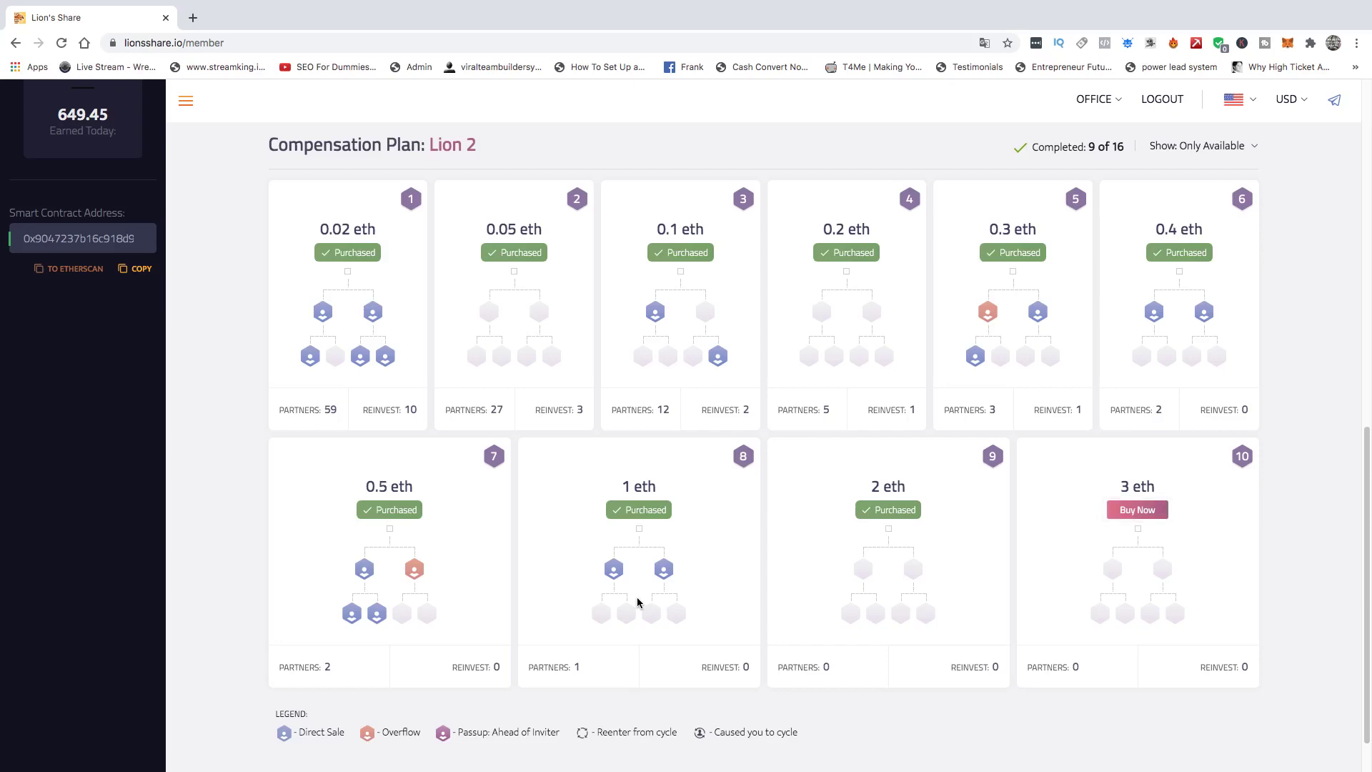
scroll(638, 602, "up", 5)
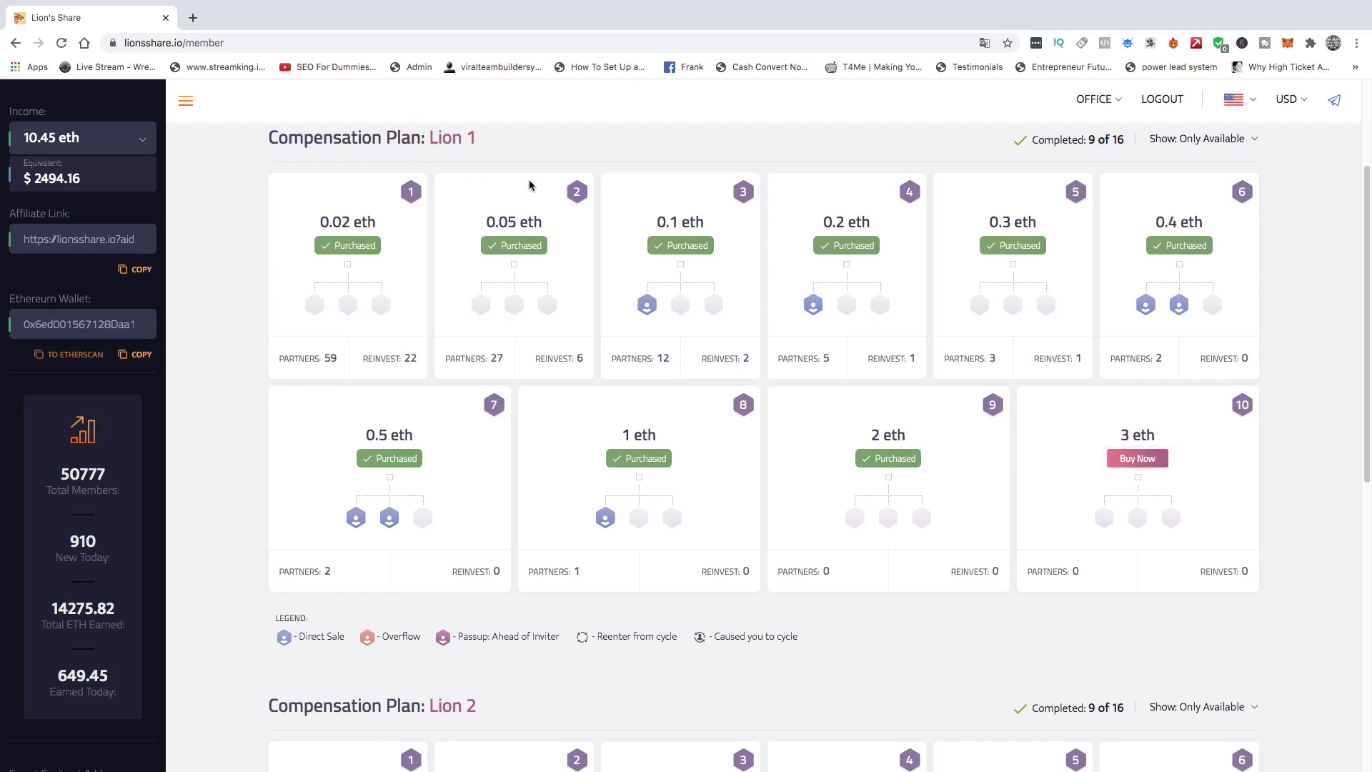
scroll(529, 184, "down", 5)
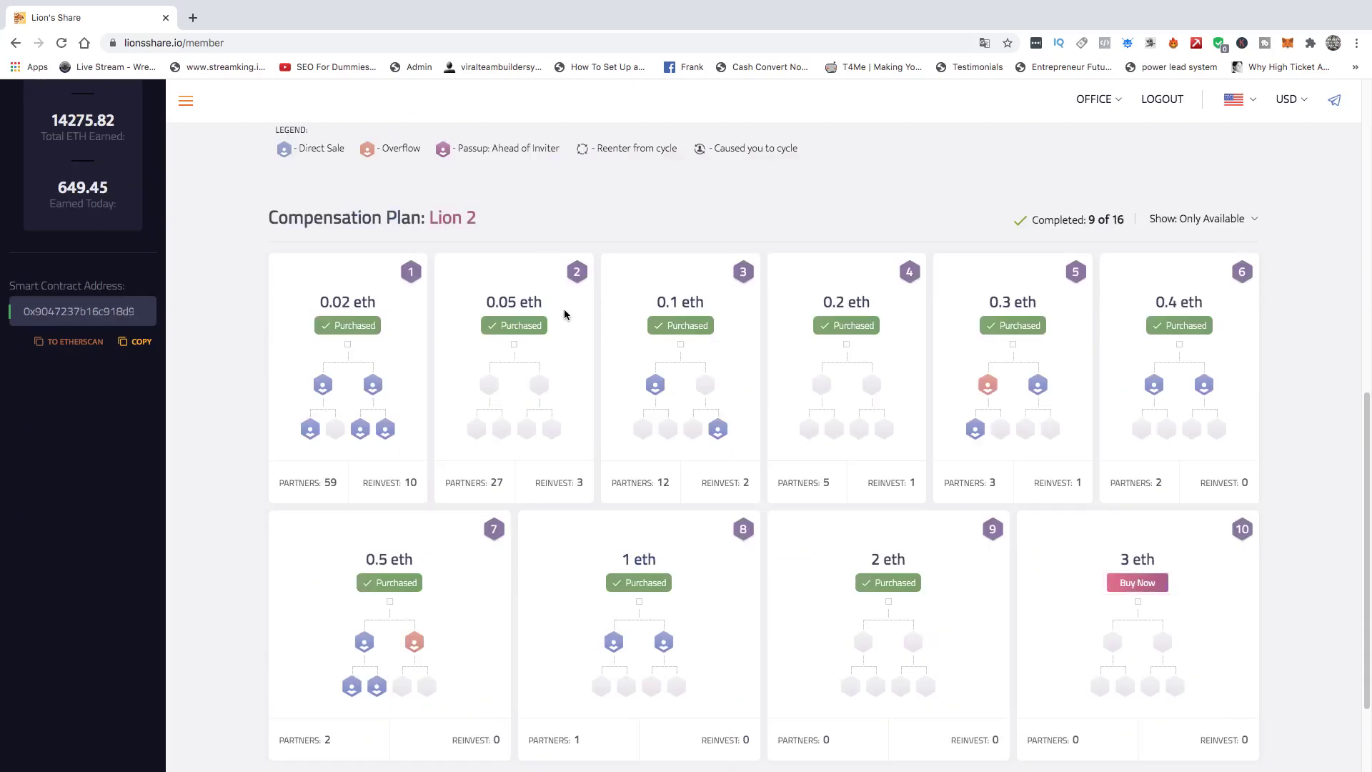
scroll(529, 371, "up", 2)
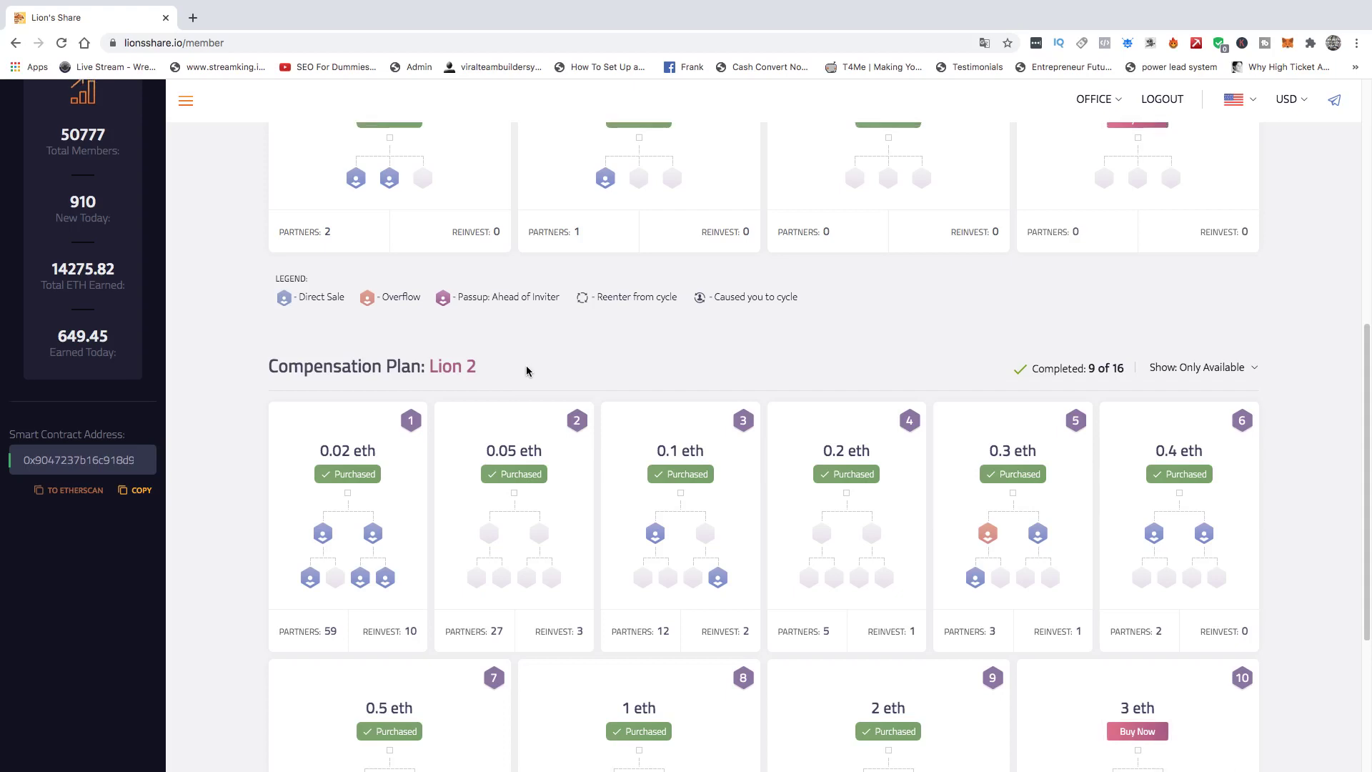
scroll(525, 373, "up", 3)
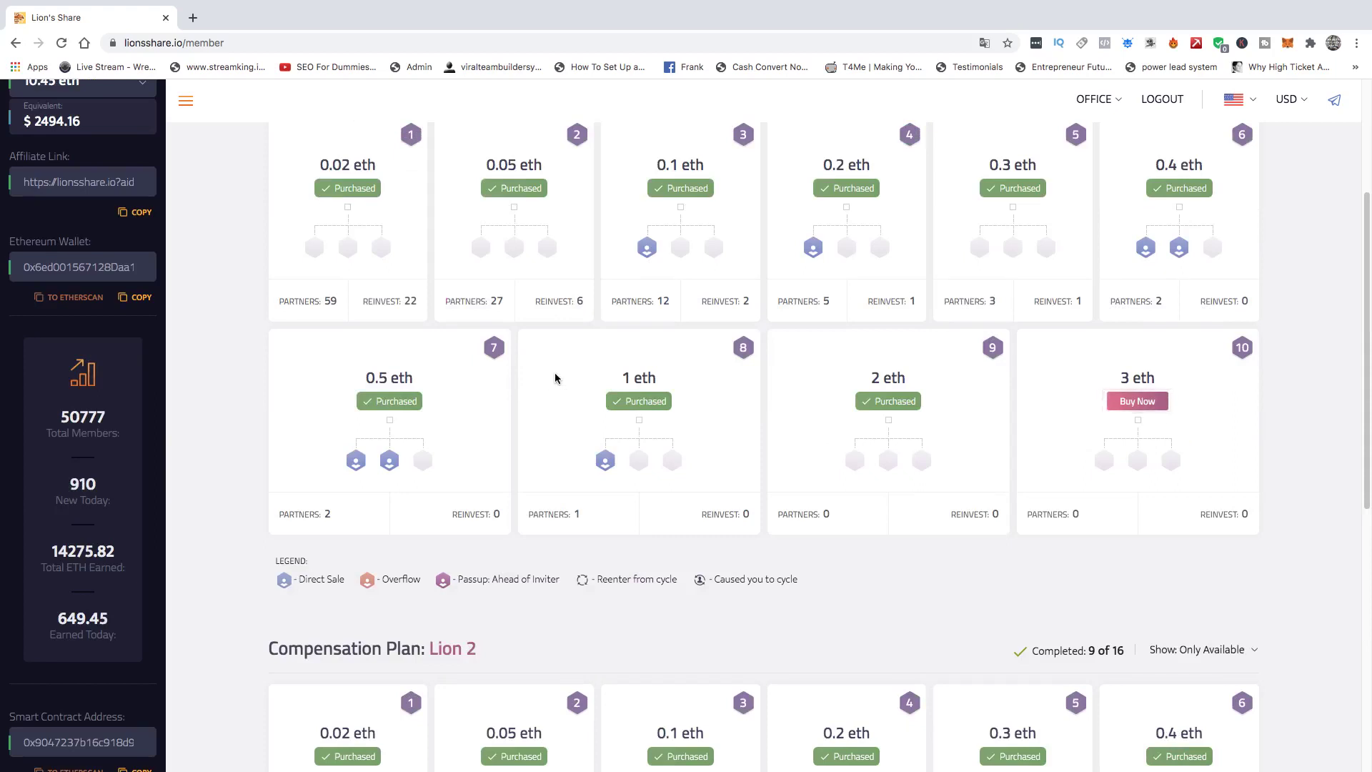
scroll(555, 378, "up", 3)
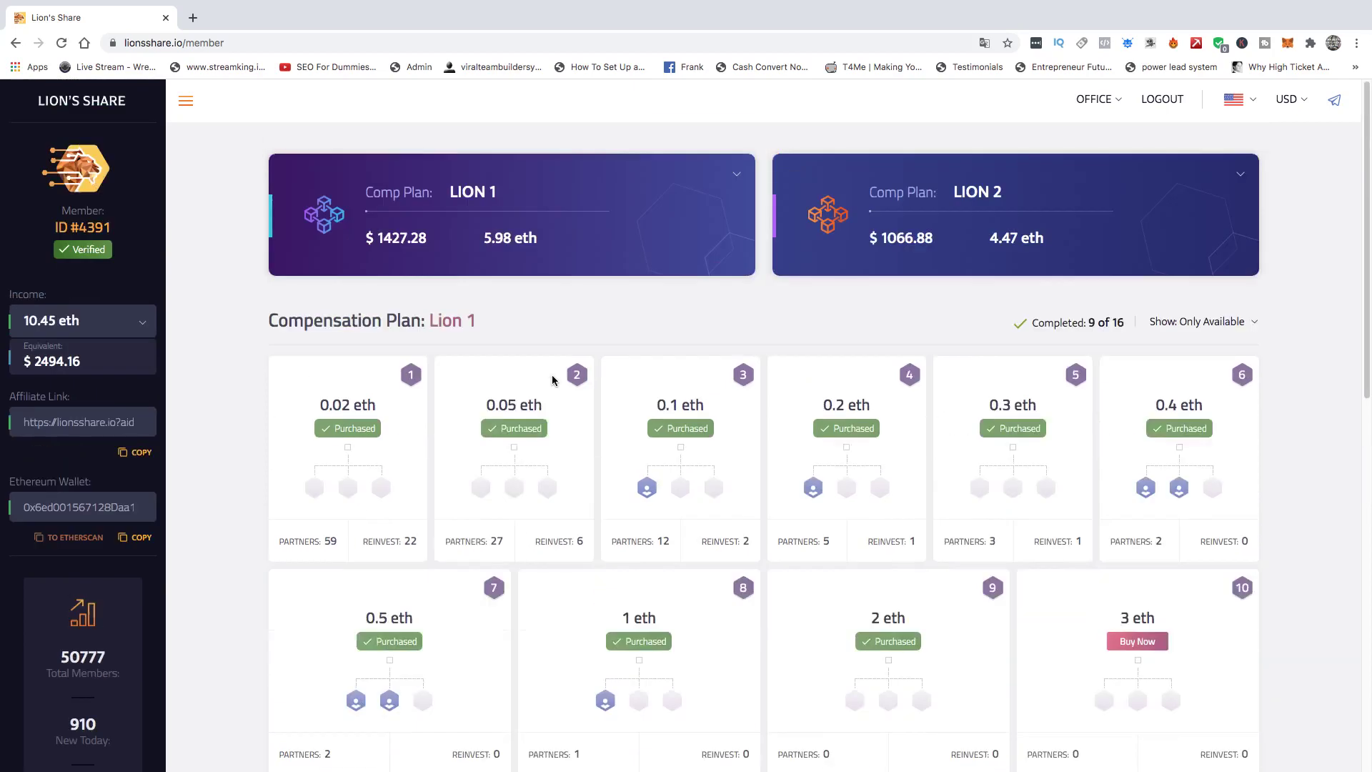
scroll(546, 381, "down", 2)
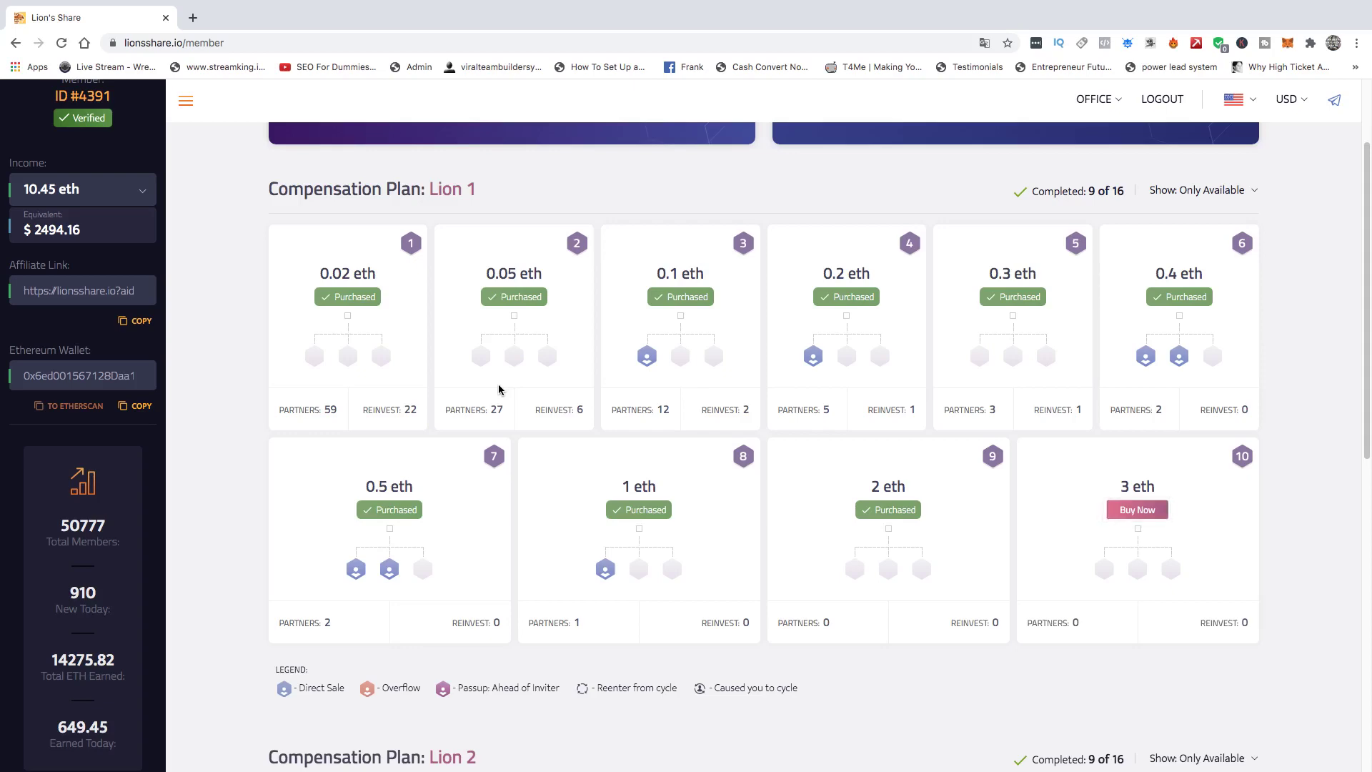
scroll(499, 388, "down", 5)
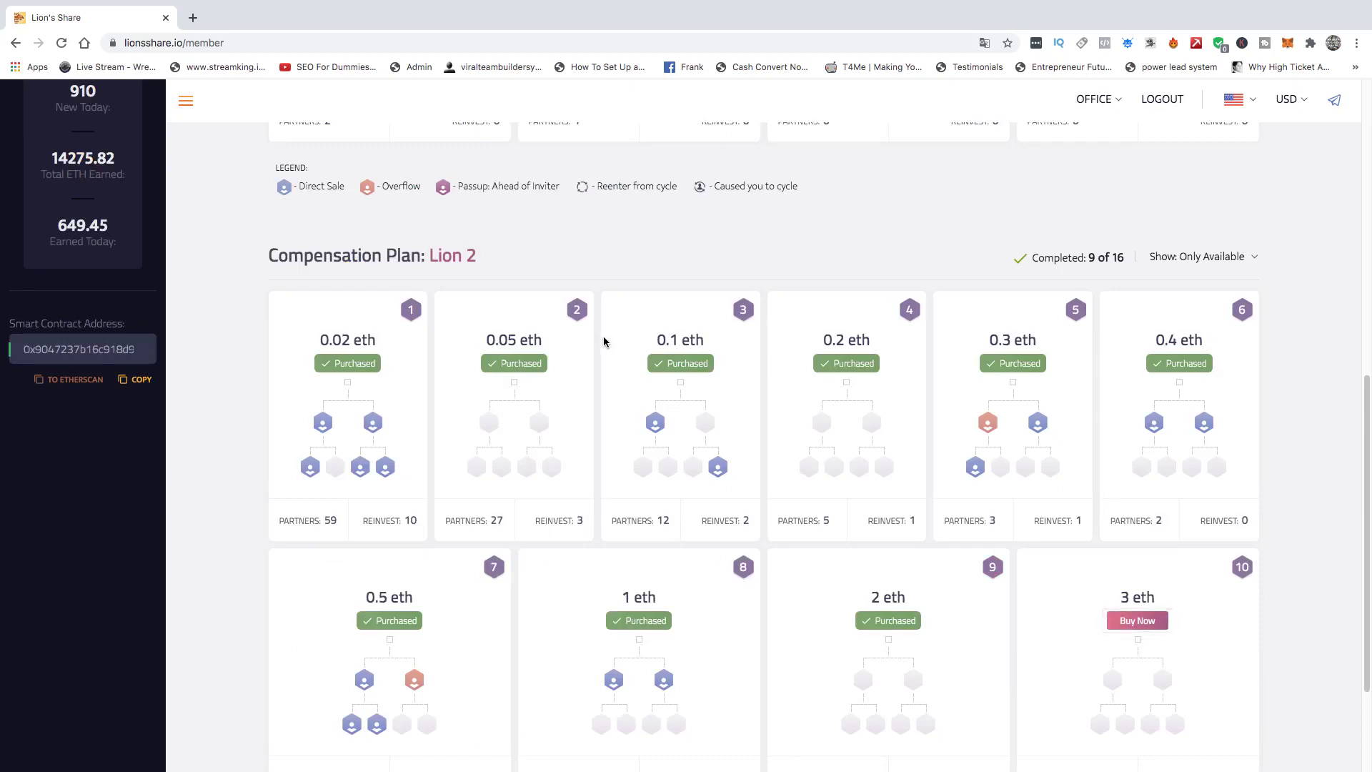
scroll(602, 344, "up", 5)
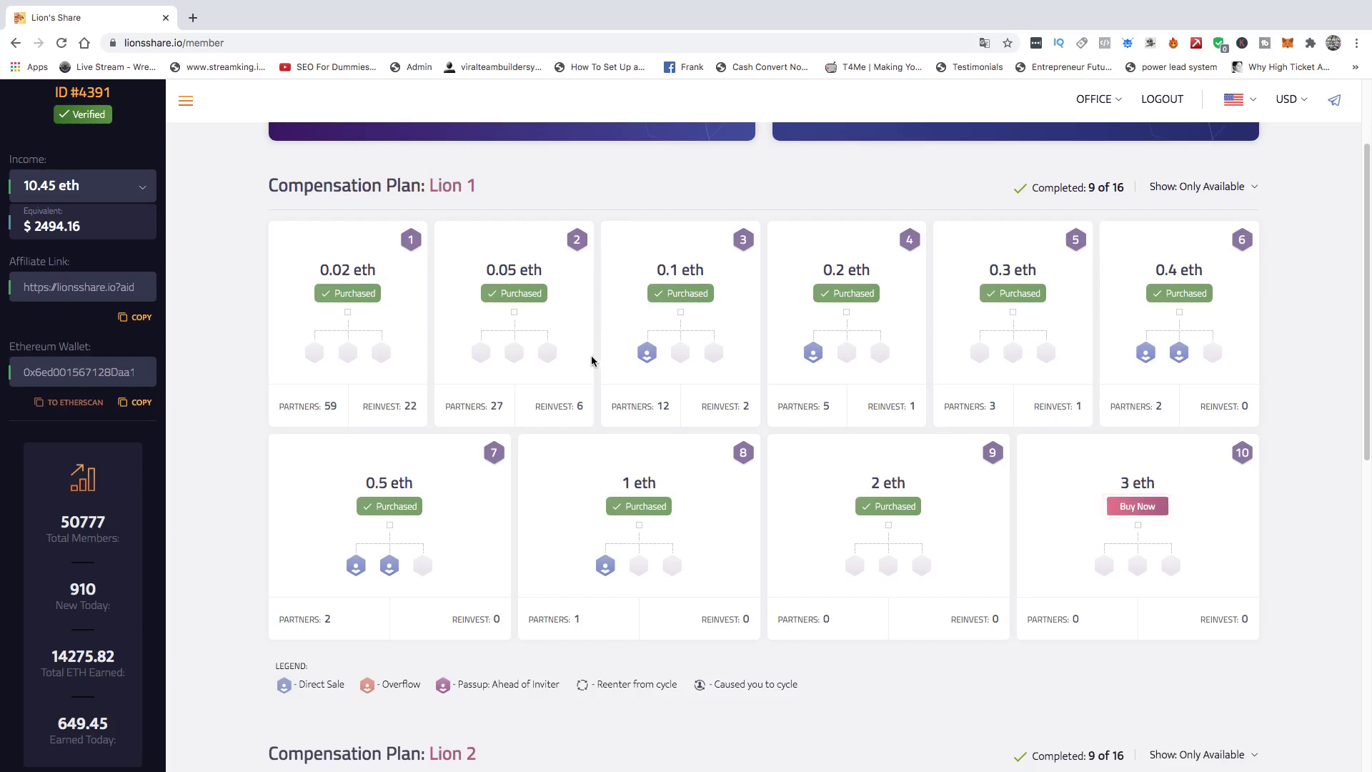
scroll(591, 360, "down", 5)
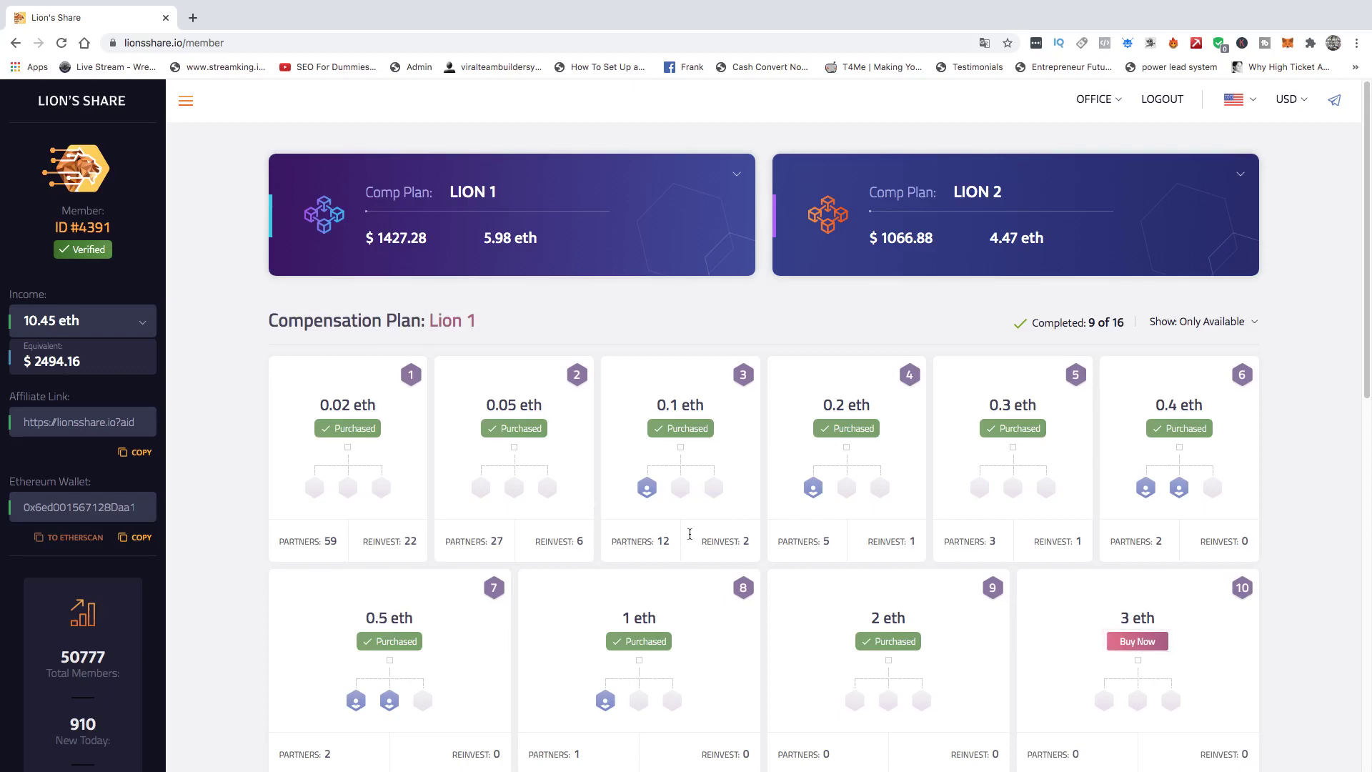
scroll(673, 536, "down", 5)
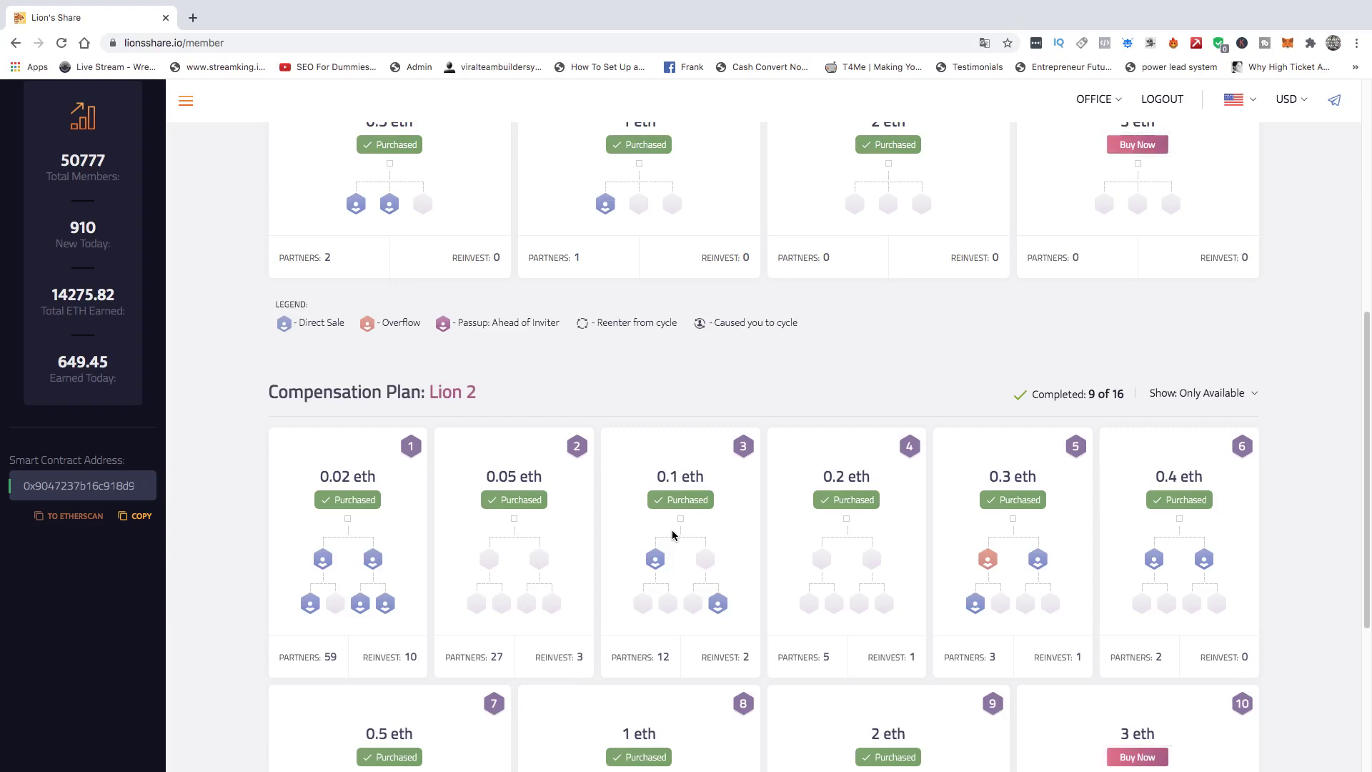
scroll(673, 533, "down", 2)
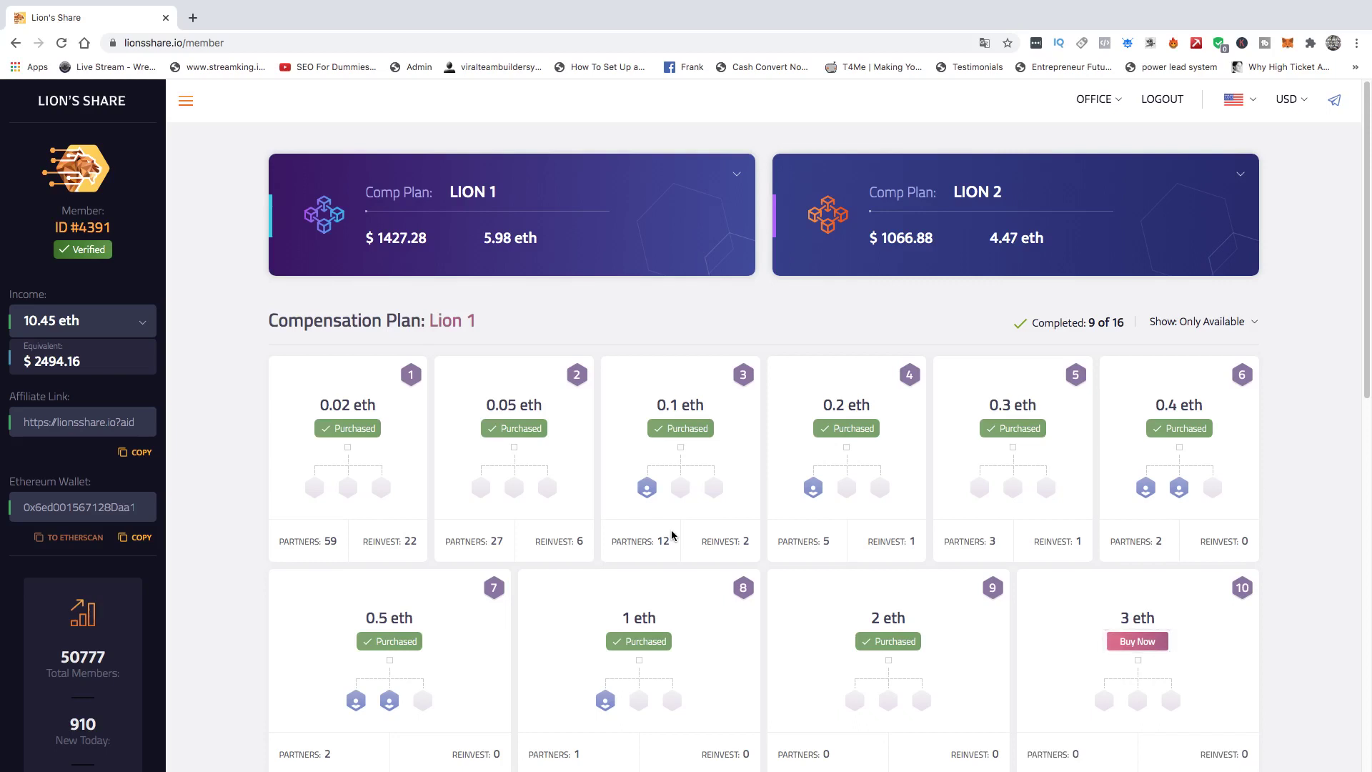
scroll(672, 535, "down", 2)
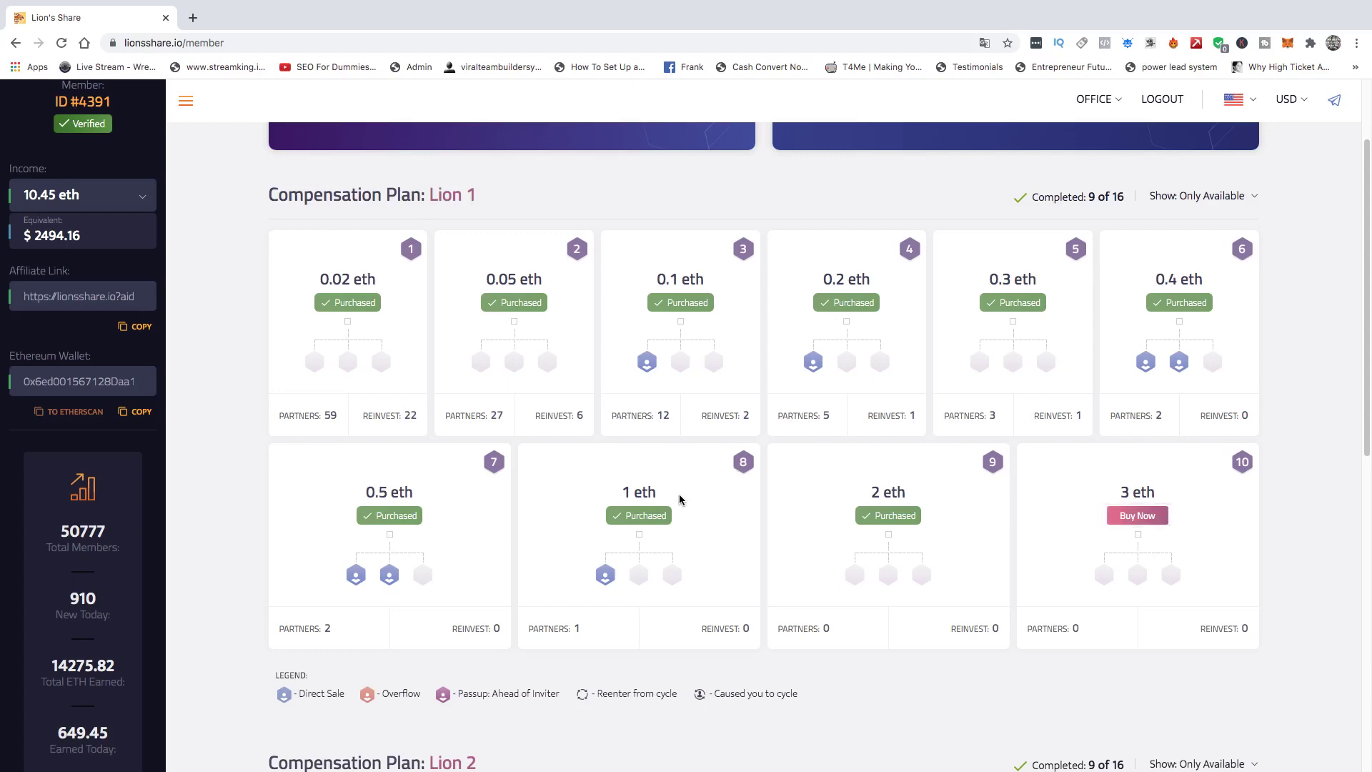
scroll(678, 498, "down", 5)
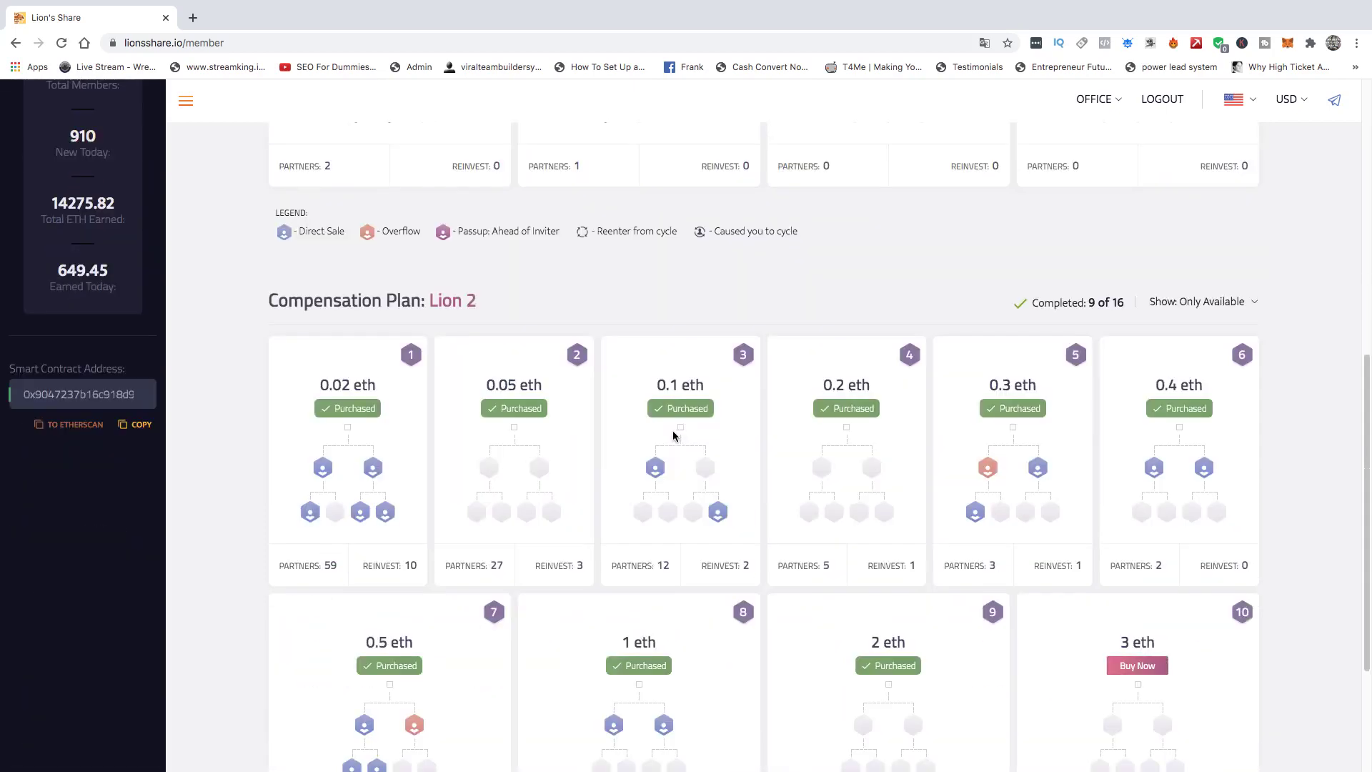
scroll(673, 436, "down", 1)
scroll(673, 436, "down", 1)
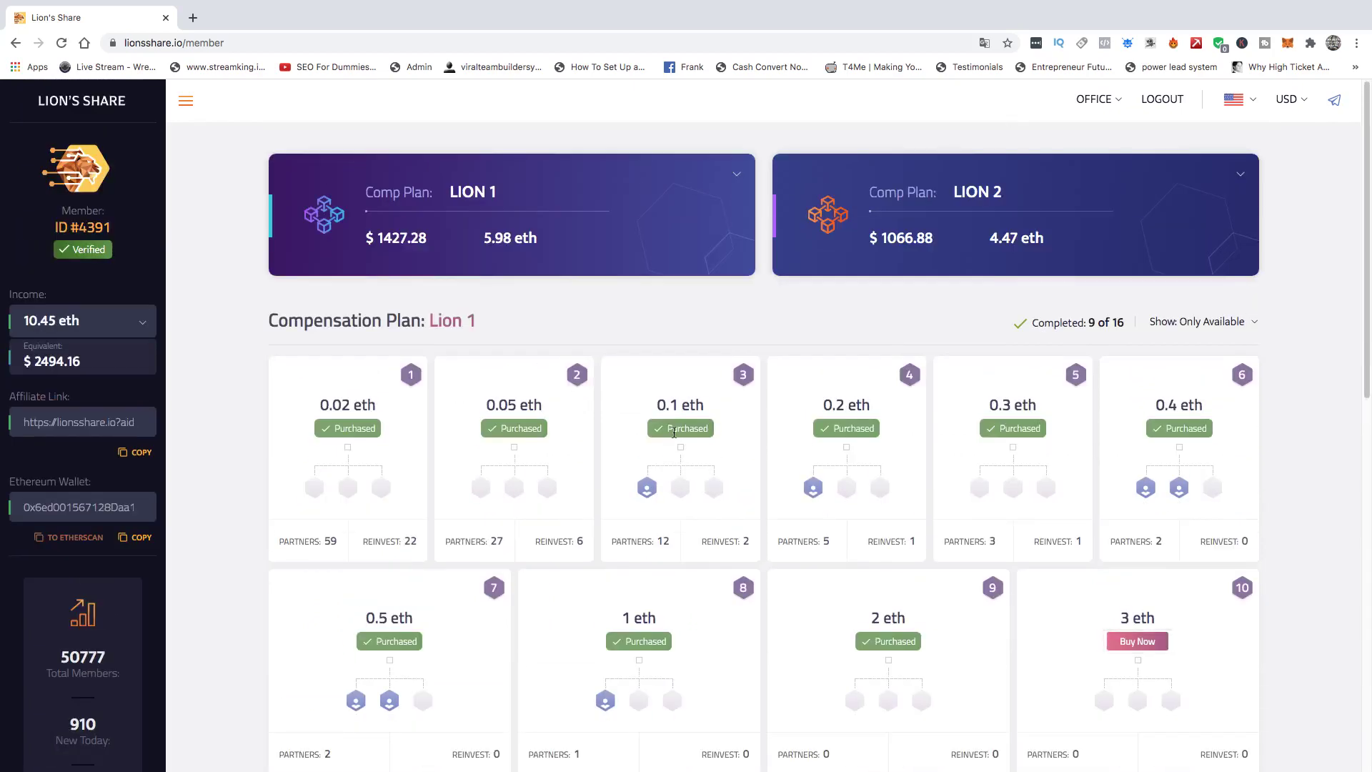
scroll(673, 432, "down", 1)
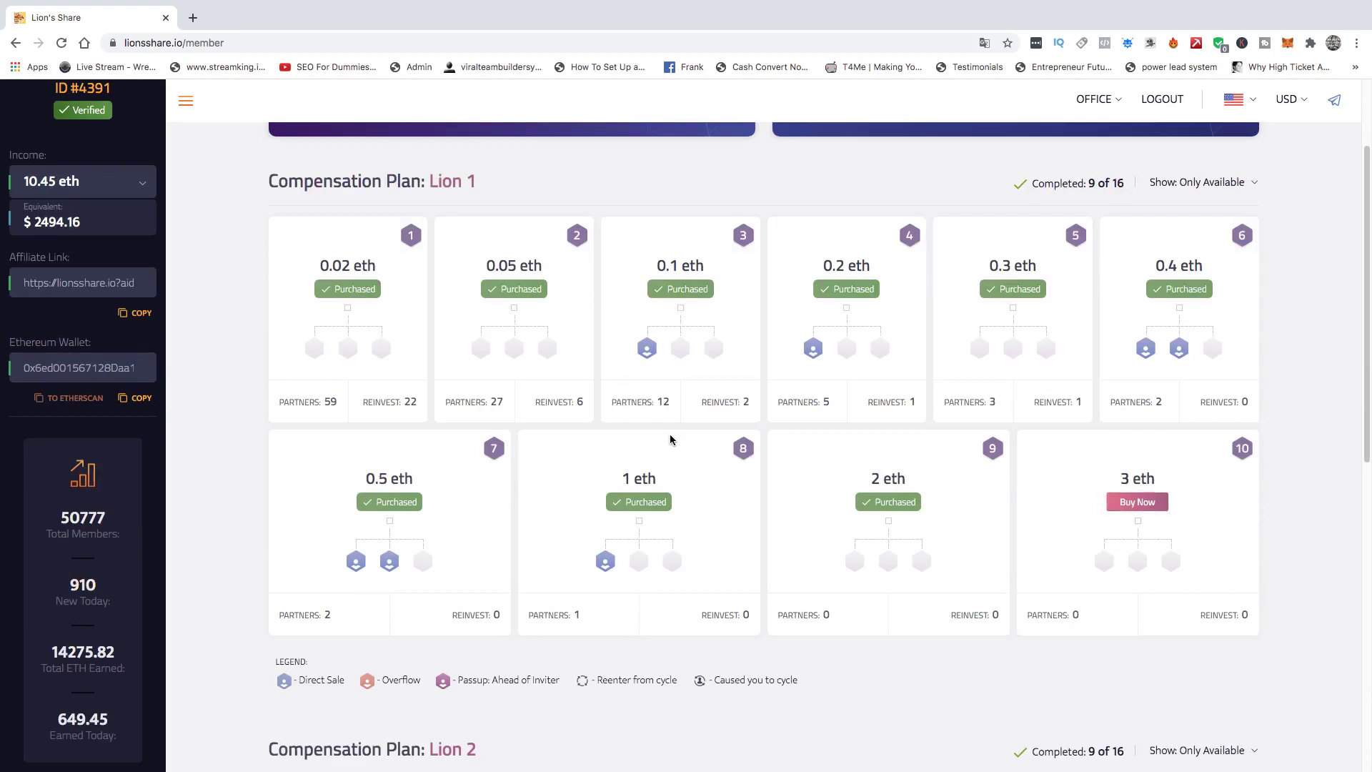
scroll(576, 294, "down", 1)
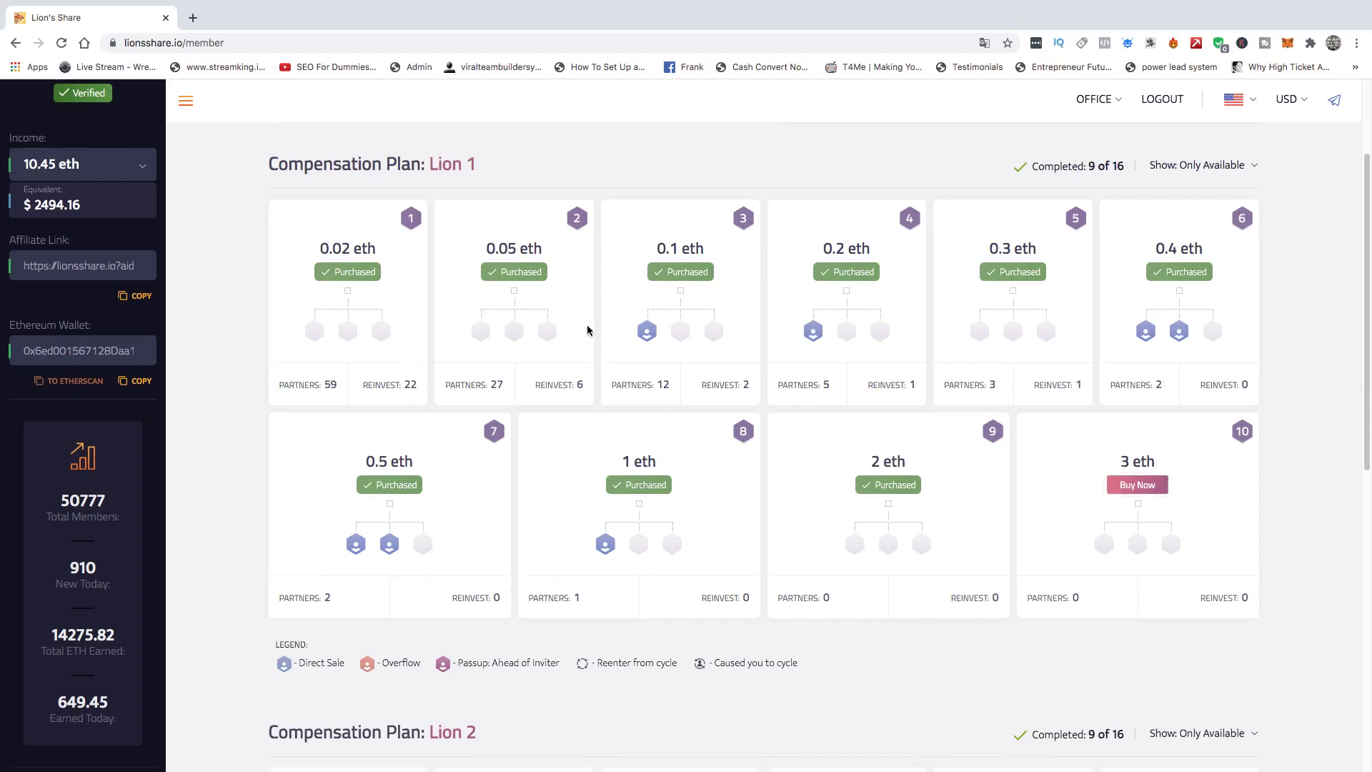
scroll(594, 347, "down", 3)
scroll(594, 350, "down", 5)
scroll(592, 347, "up", 5)
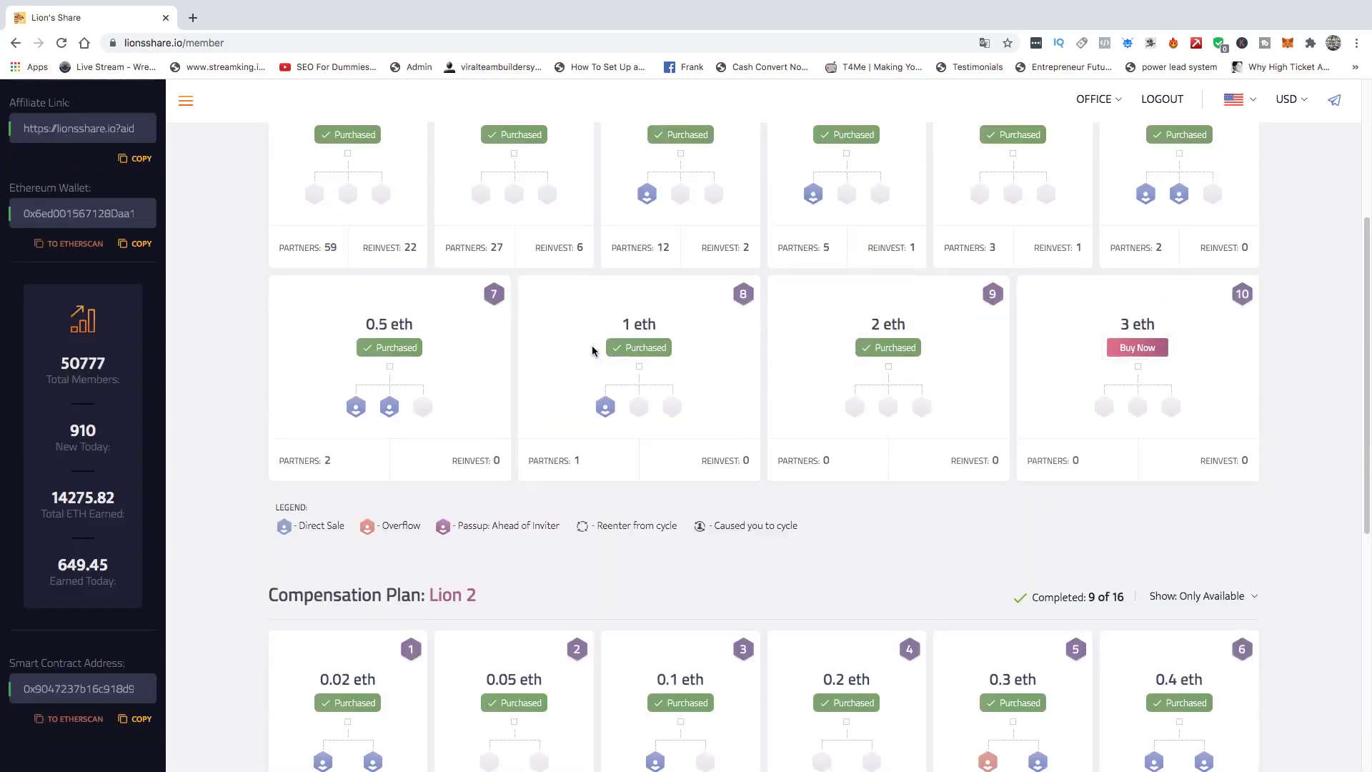
scroll(592, 346, "down", 3)
scroll(592, 351, "down", 2)
scroll(591, 351, "down", 1)
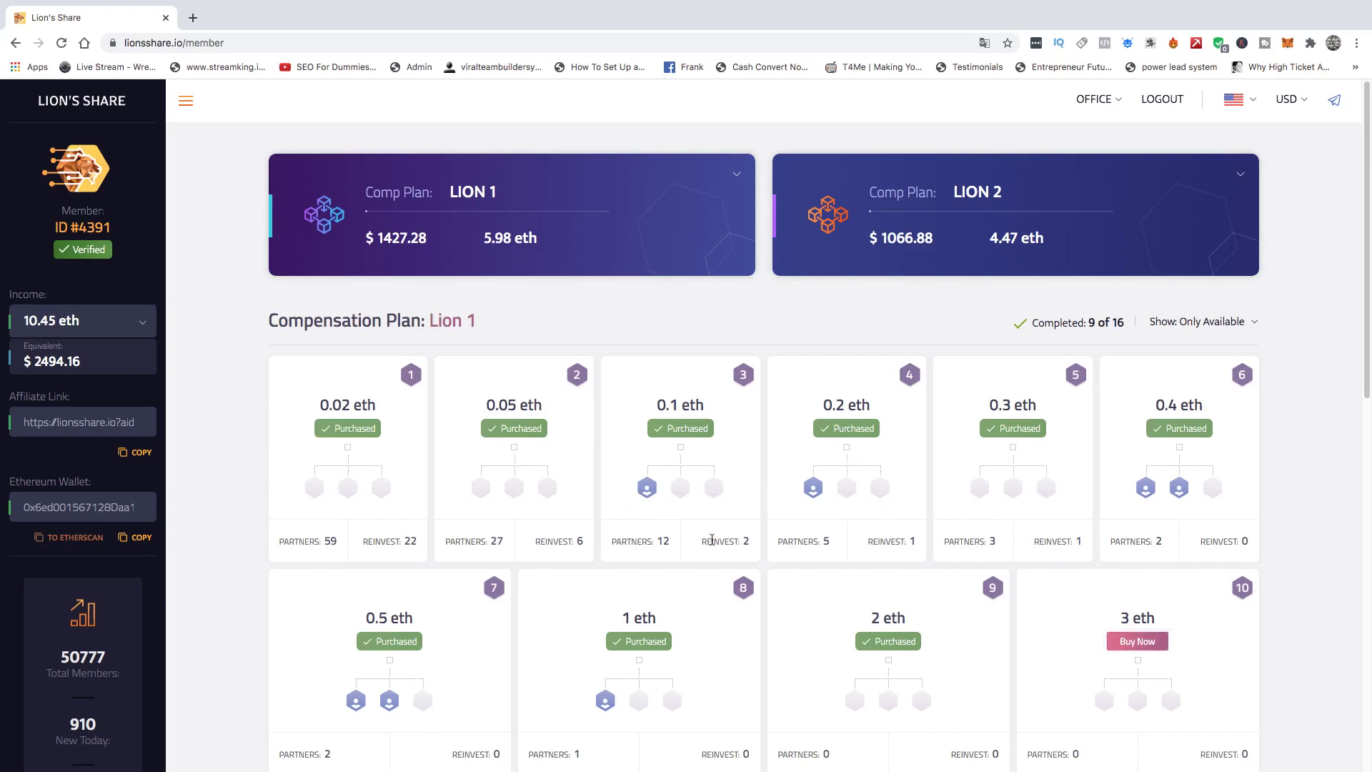
scroll(949, 681, "down", 1)
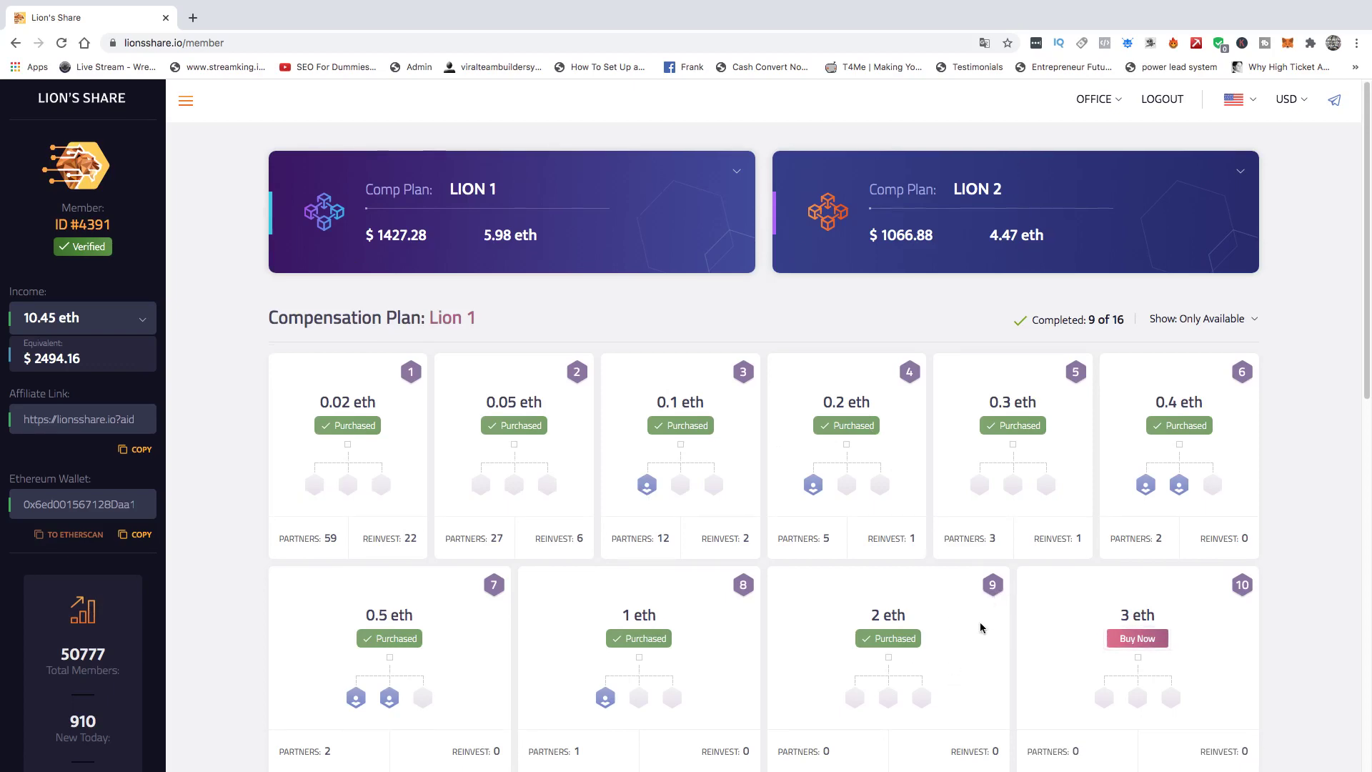
scroll(904, 617, "down", 5)
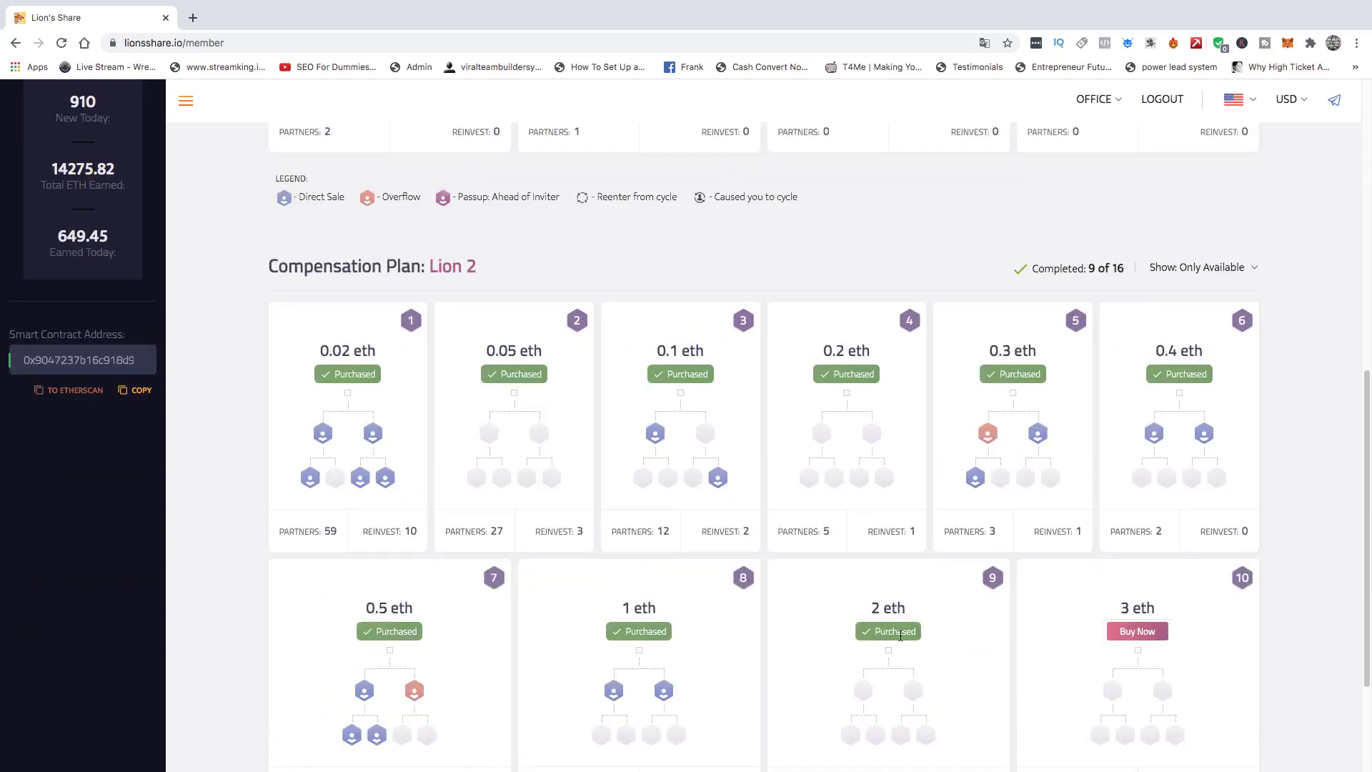
scroll(899, 635, "up", 4)
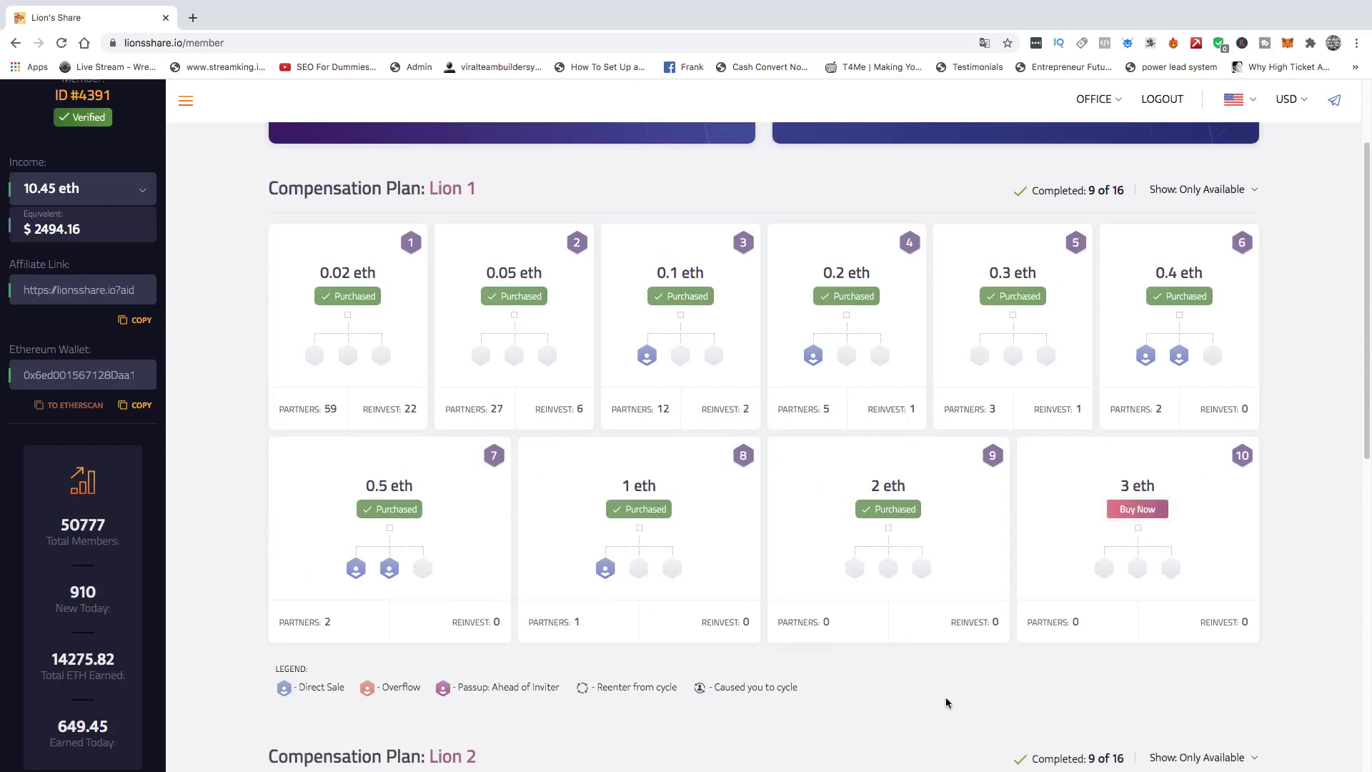
scroll(885, 536, "up", 1)
scroll(885, 601, "down", 2)
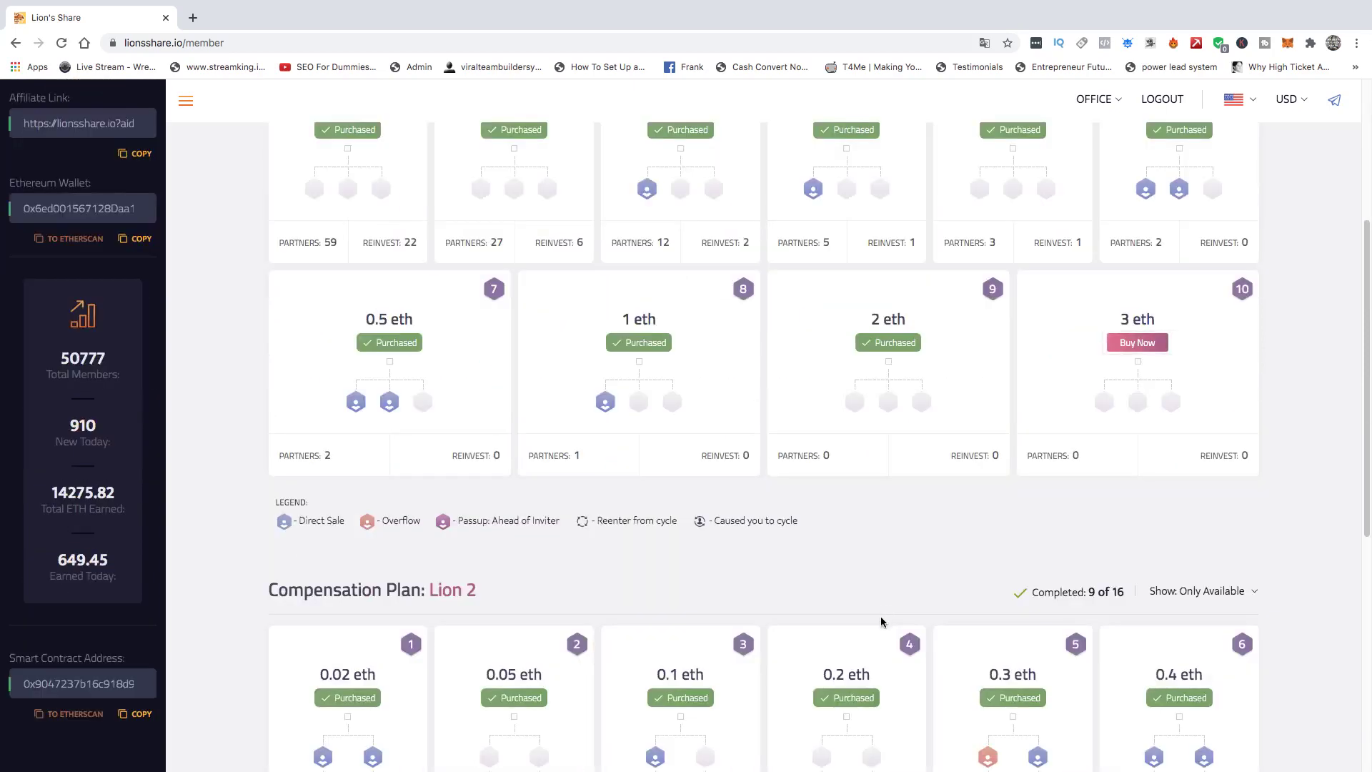
scroll(871, 664, "down", 1)
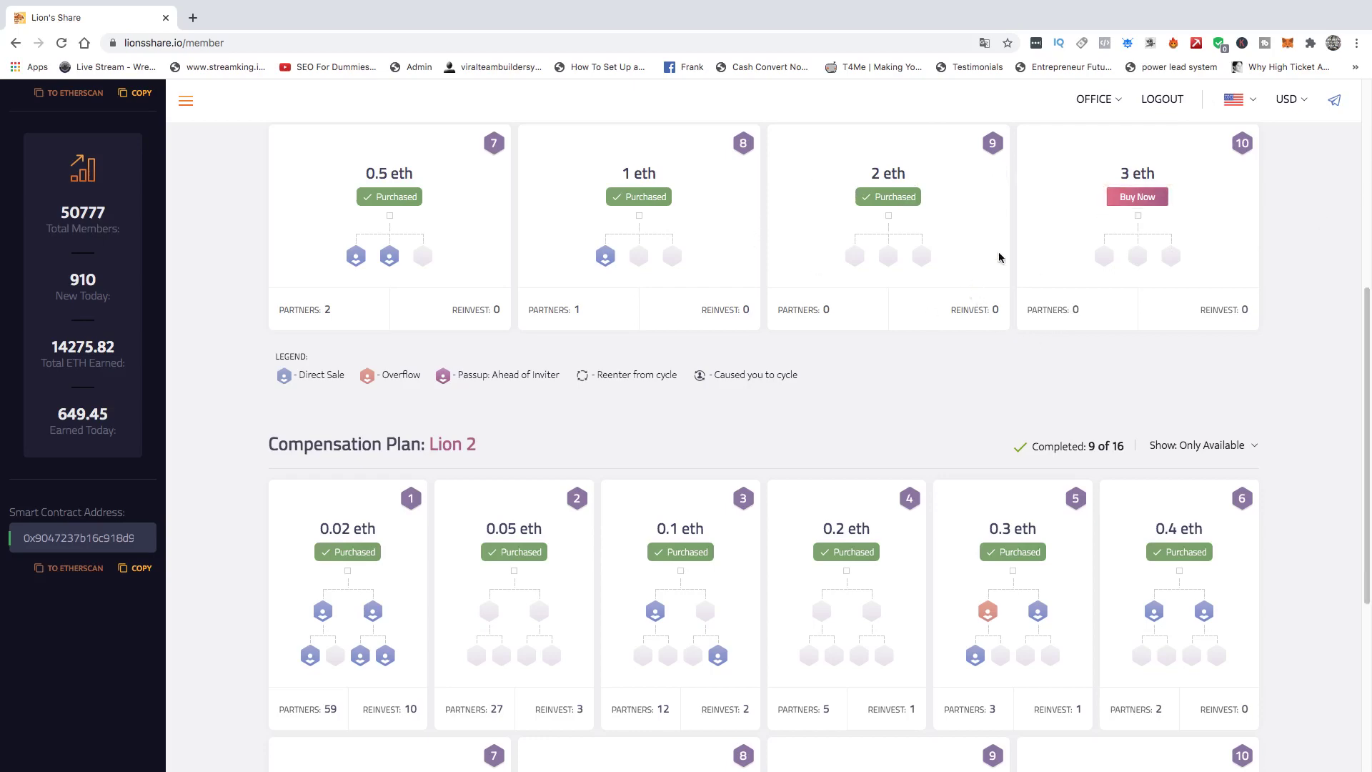
scroll(1115, 320, "up", 5)
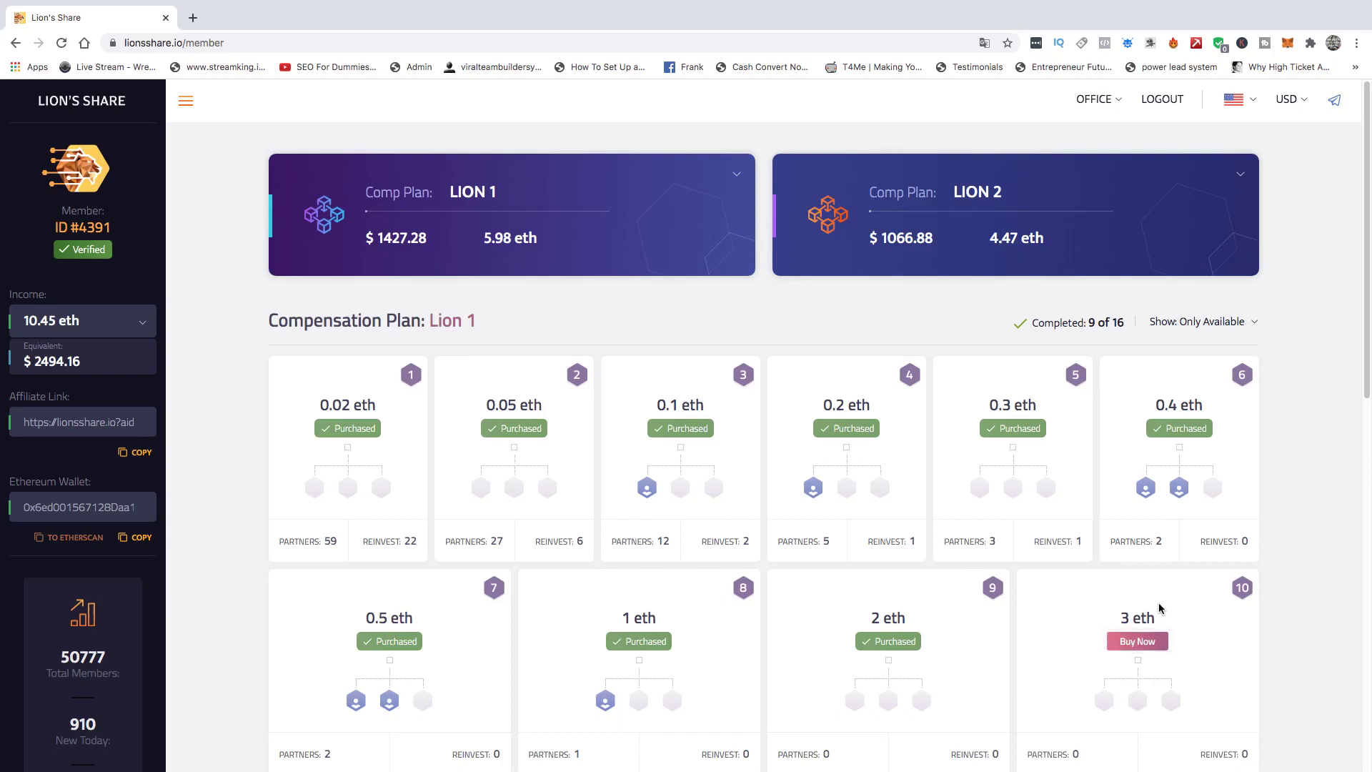
- Open the selector for which compensation plan levels to show
left_click(1198, 321)
scroll(1115, 338, "down", 2)
scroll(1105, 342, "down", 6)
scroll(1105, 342, "up", 5)
scroll(1105, 342, "down", 4)
scroll(1100, 343, "down", 2)
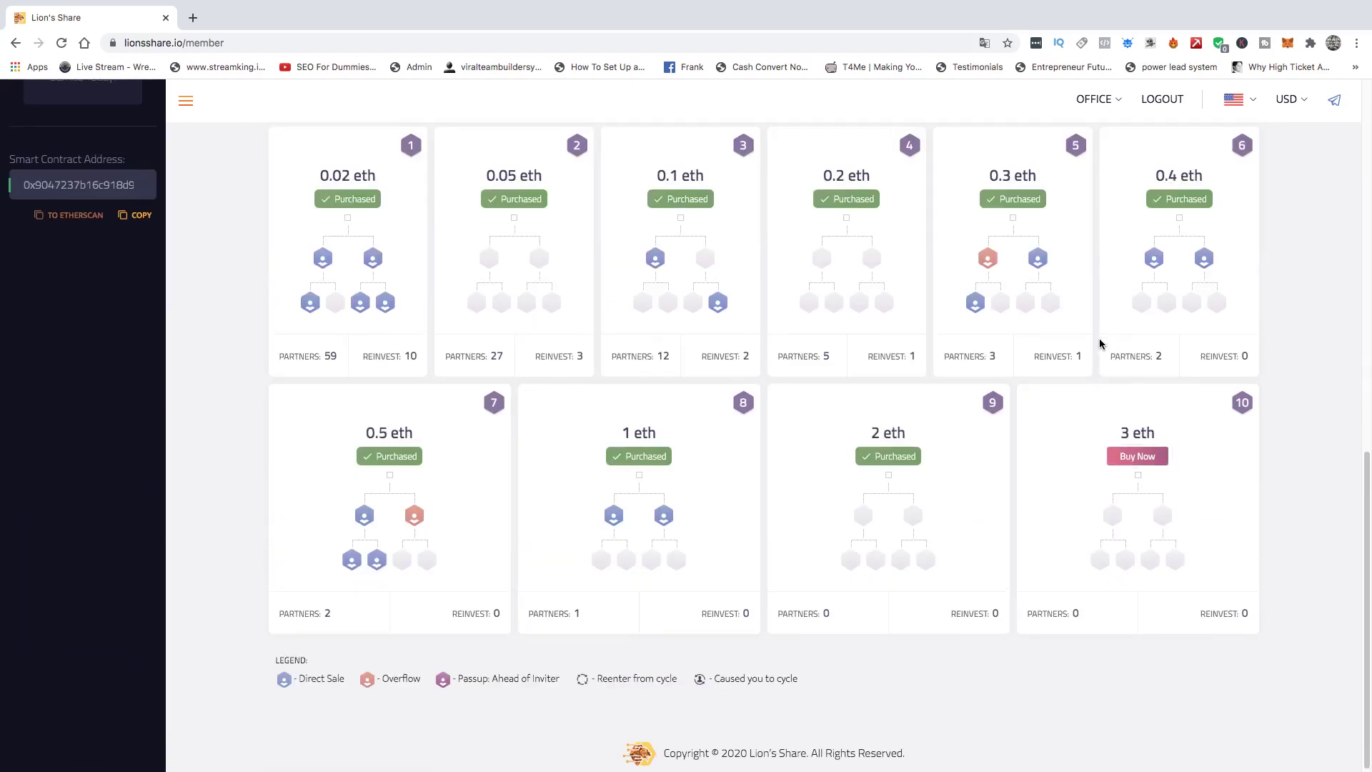
scroll(1099, 344, "up", 1)
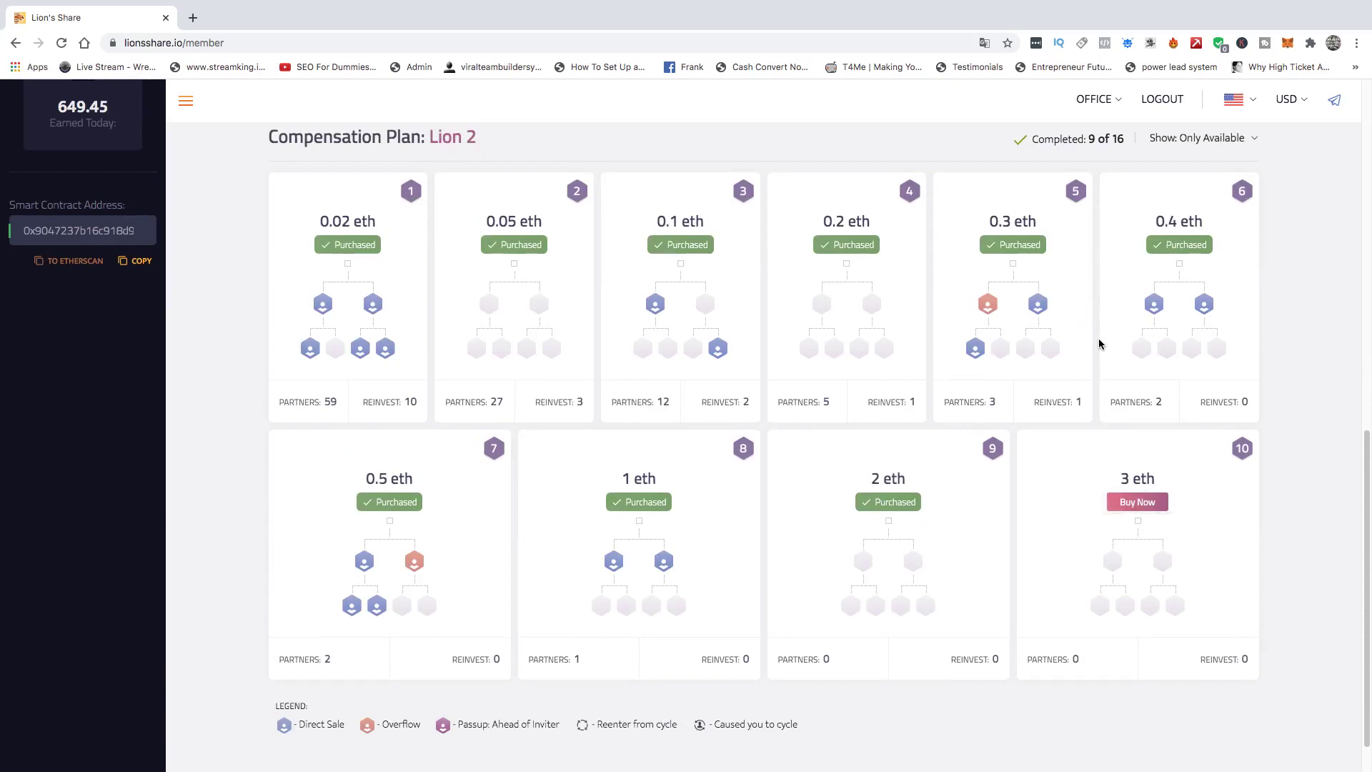
scroll(1099, 344, "down", 1)
scroll(1099, 343, "up", 2)
scroll(1099, 343, "down", 2)
scroll(1099, 343, "up", 2)
scroll(1099, 344, "down", 1)
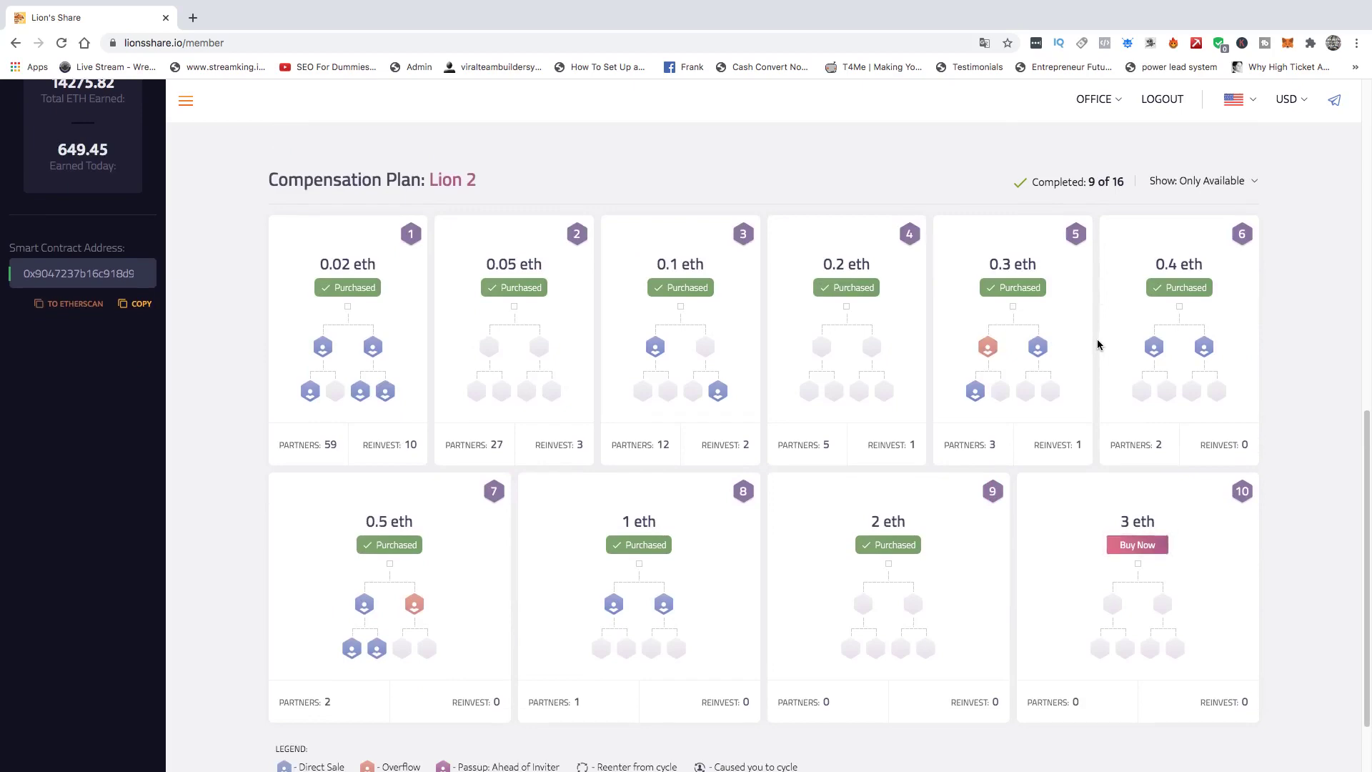
scroll(1097, 345, "up", 1)
scroll(1099, 344, "up", 5)
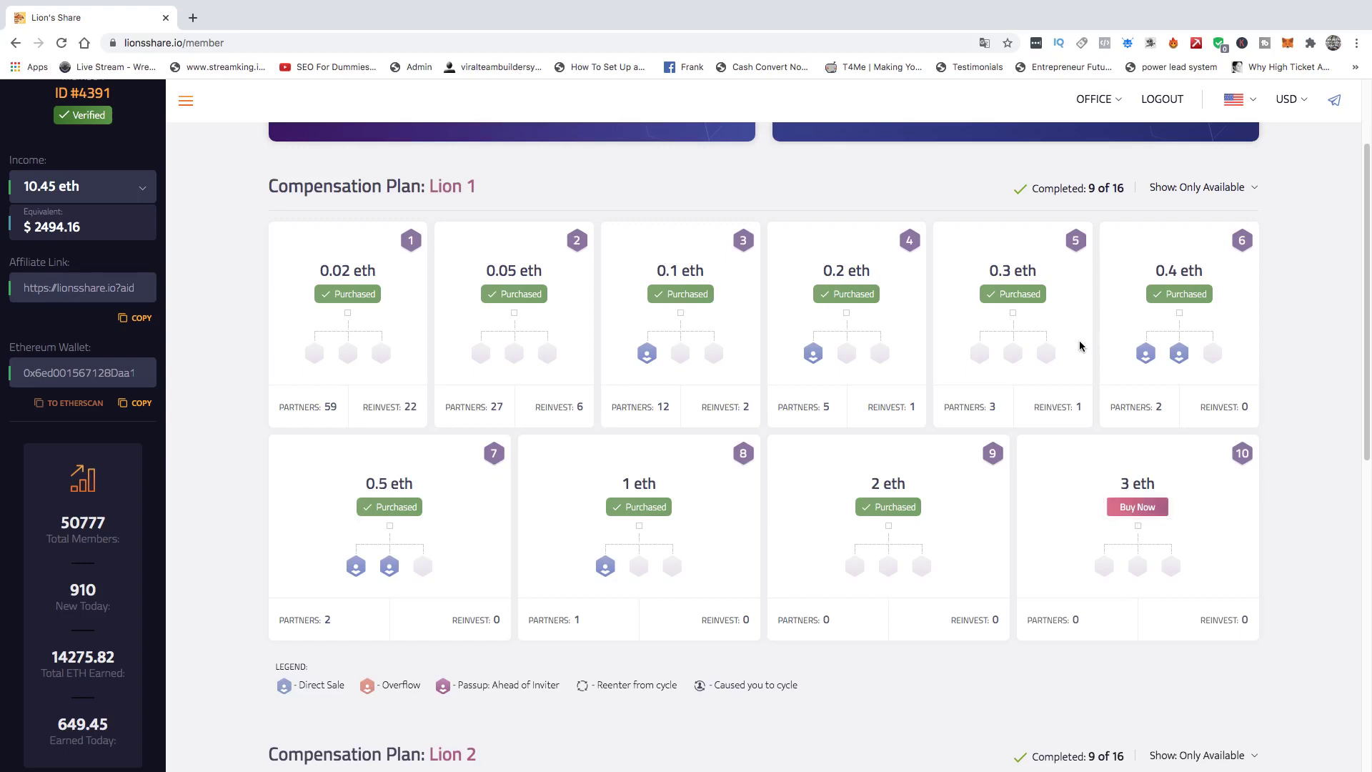
scroll(1082, 345, "up", 1)
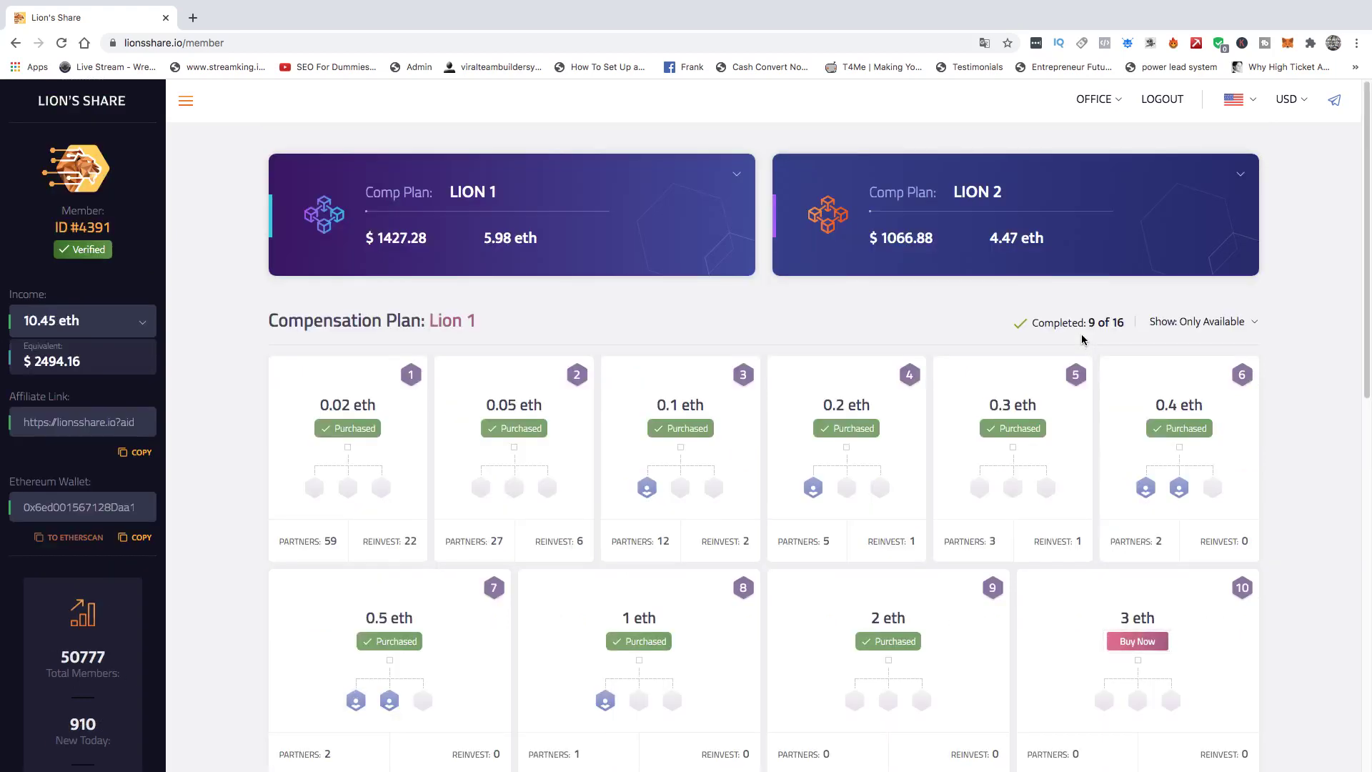